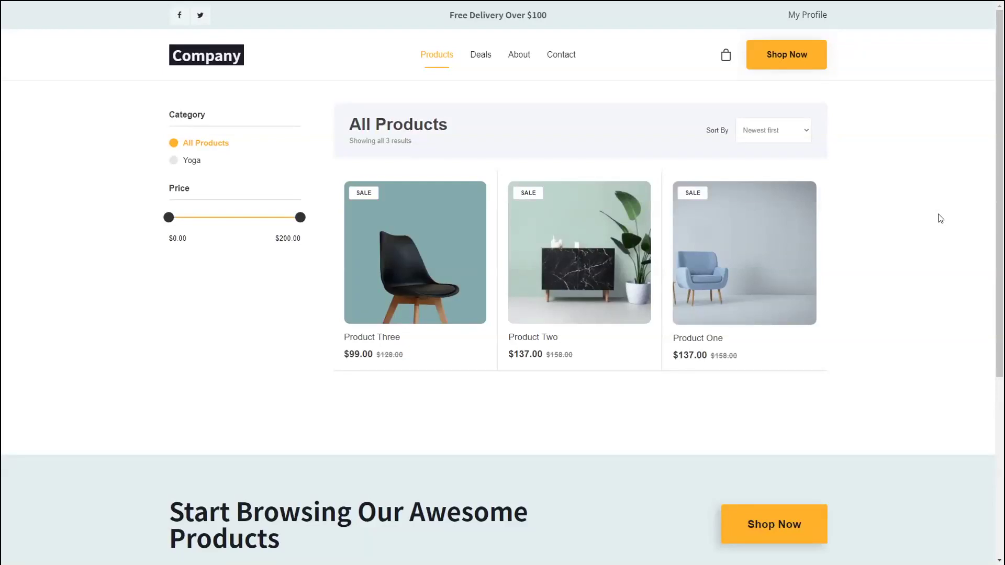
# - Open the store homepage in the Builder and scroll from the hero to Best Sellers and back
pyautogui.click(592, 209)
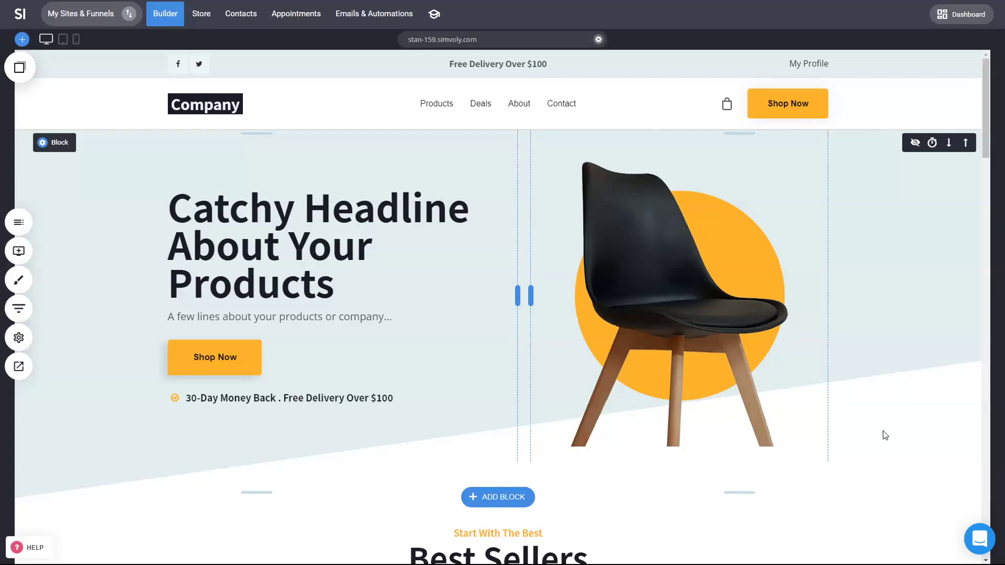
pyautogui.scroll(-5, 883, 432)
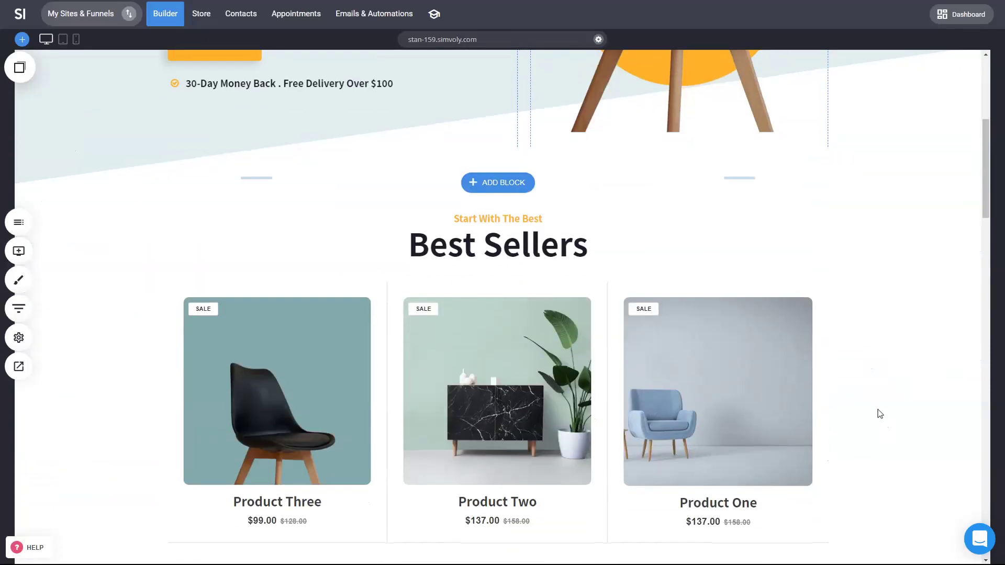
pyautogui.scroll(5, 876, 413)
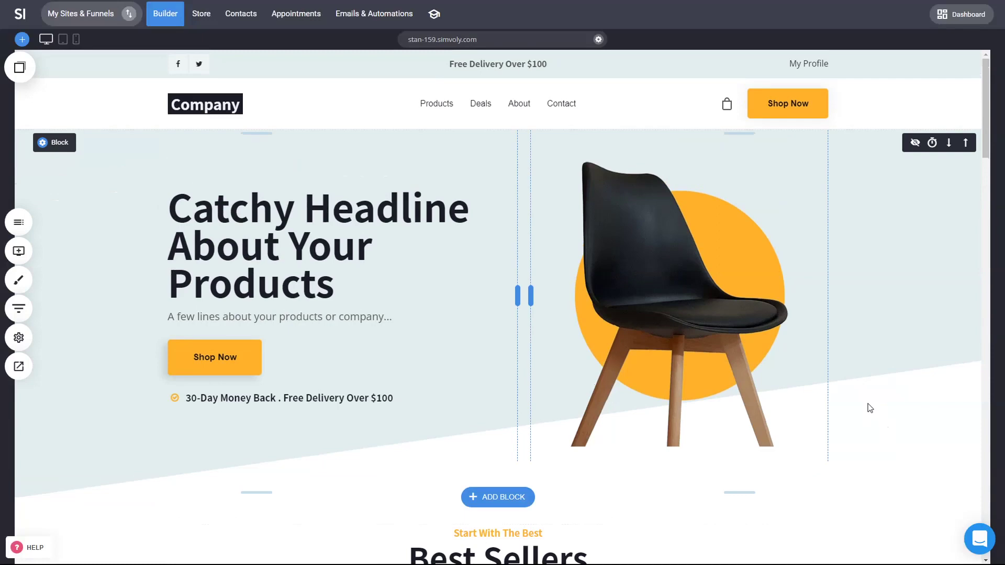
# - Show the Store's Products list (Product One, Two, Three), glancing at the Add Product and More menus
pyautogui.click(204, 16)
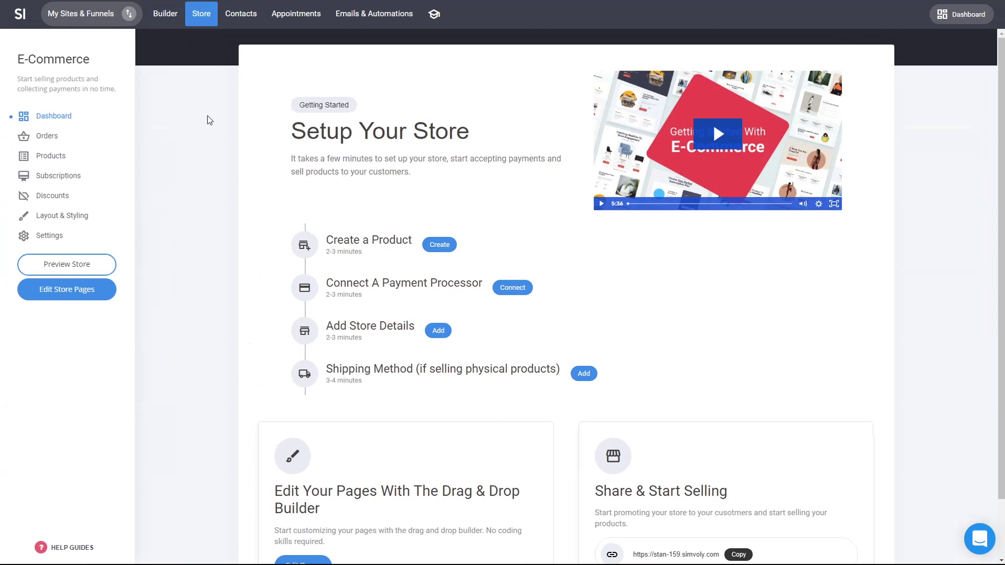
pyautogui.click(55, 161)
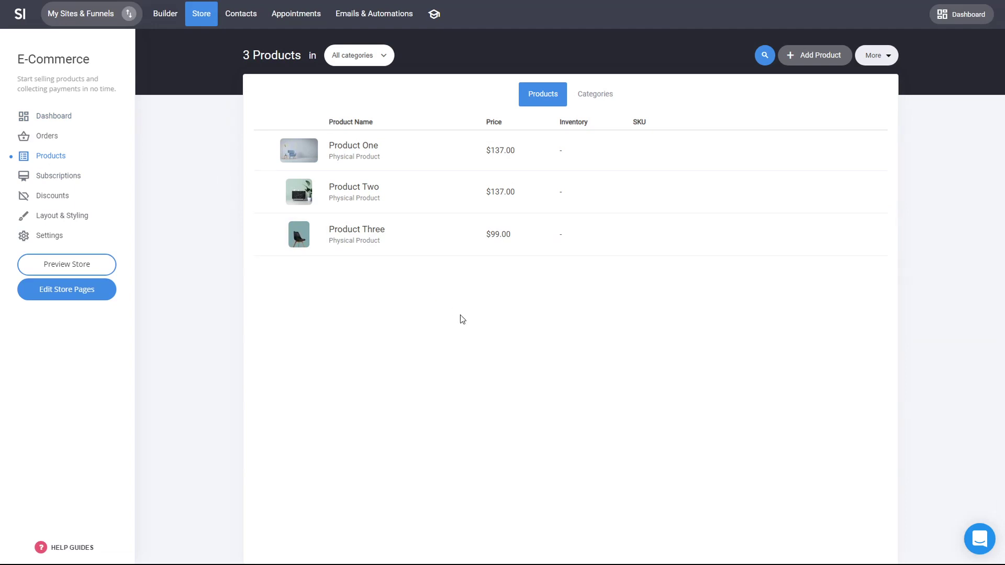
pyautogui.click(798, 62)
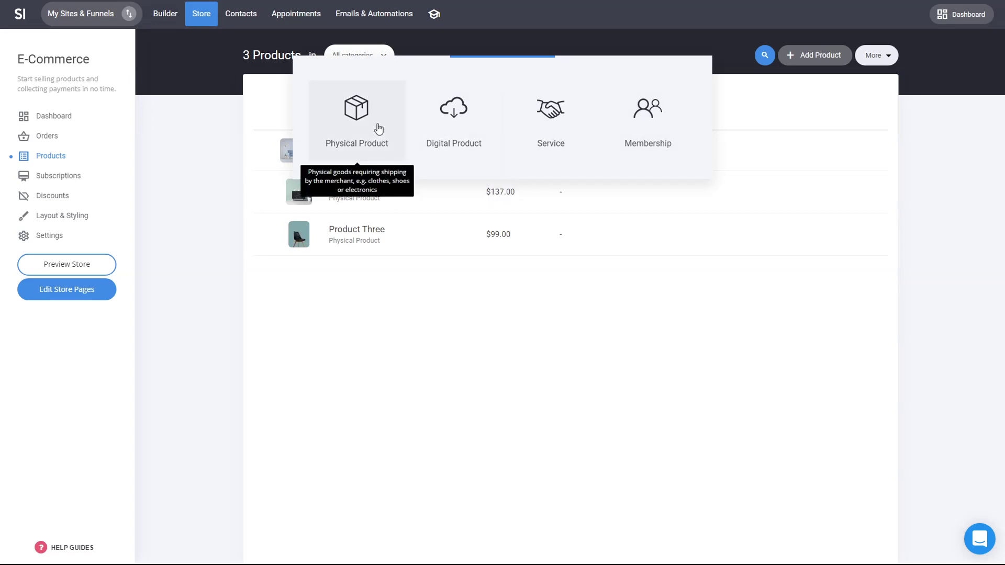
pyautogui.click(885, 61)
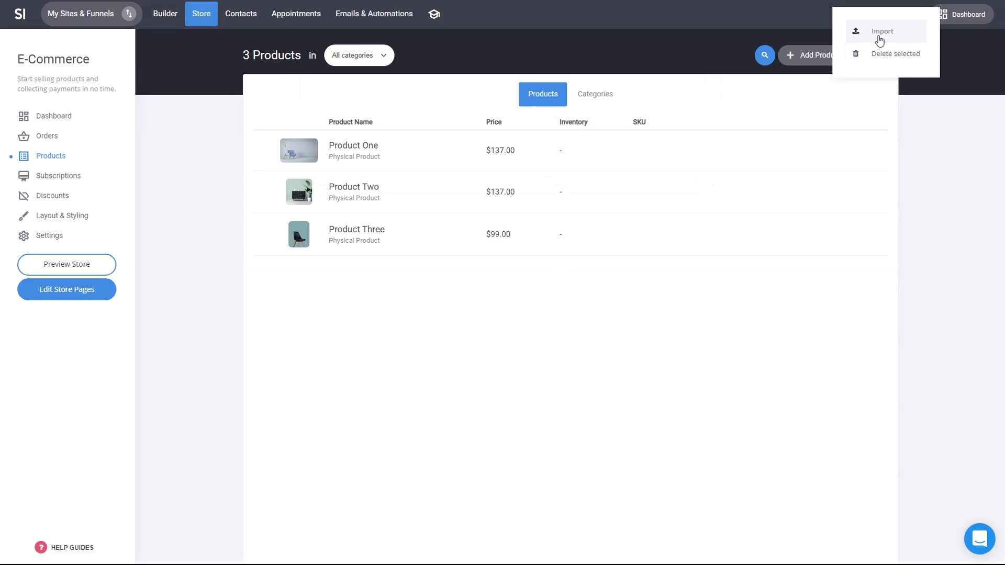
pyautogui.click(690, 396)
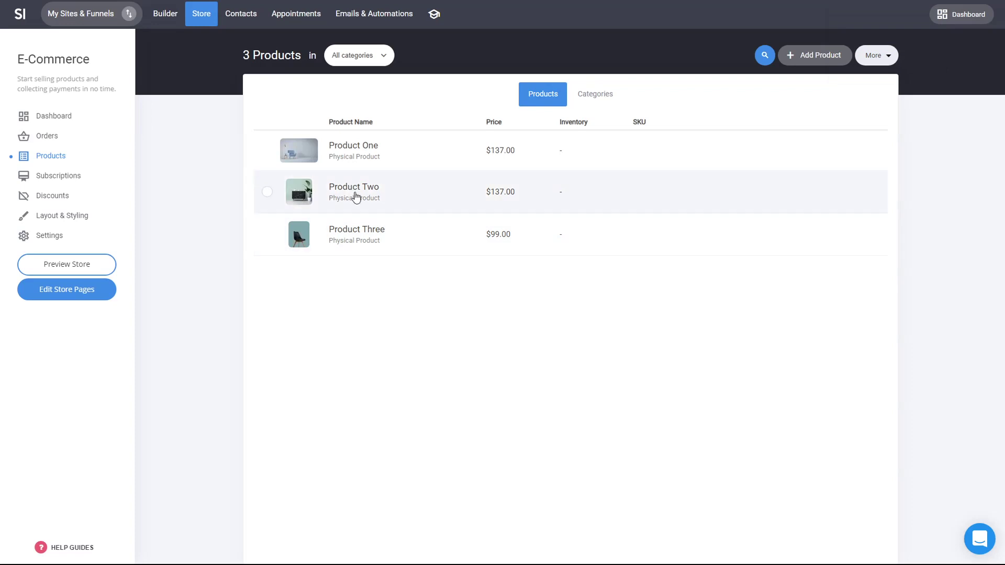
# - Open Product Two for editing and preview its current store page
pyautogui.click(355, 196)
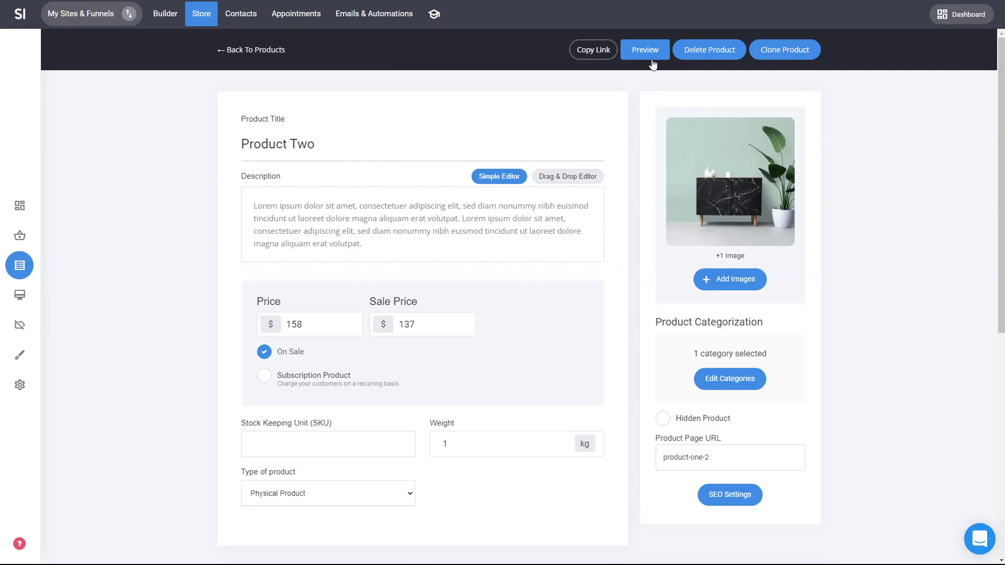
pyautogui.click(651, 55)
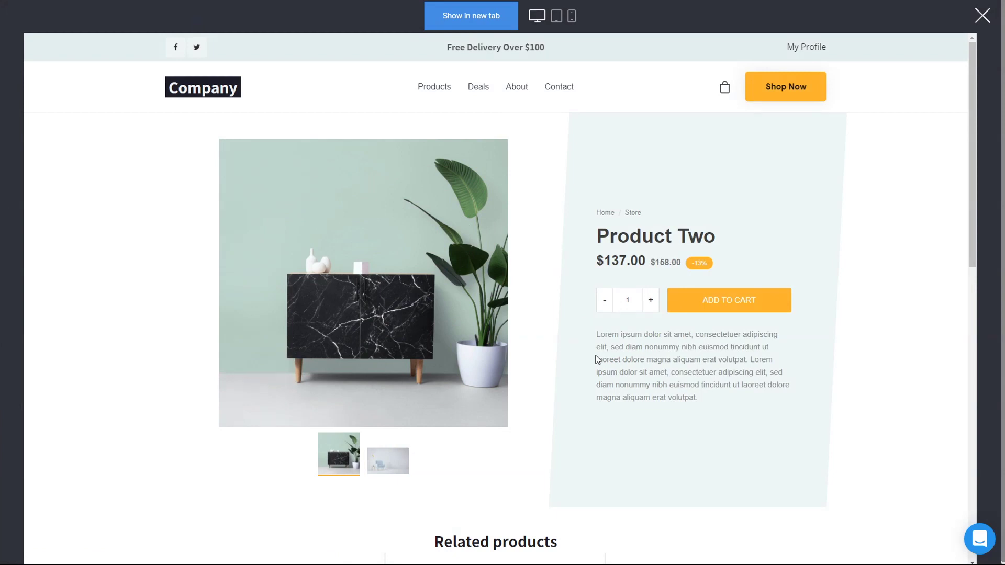
pyautogui.click(981, 17)
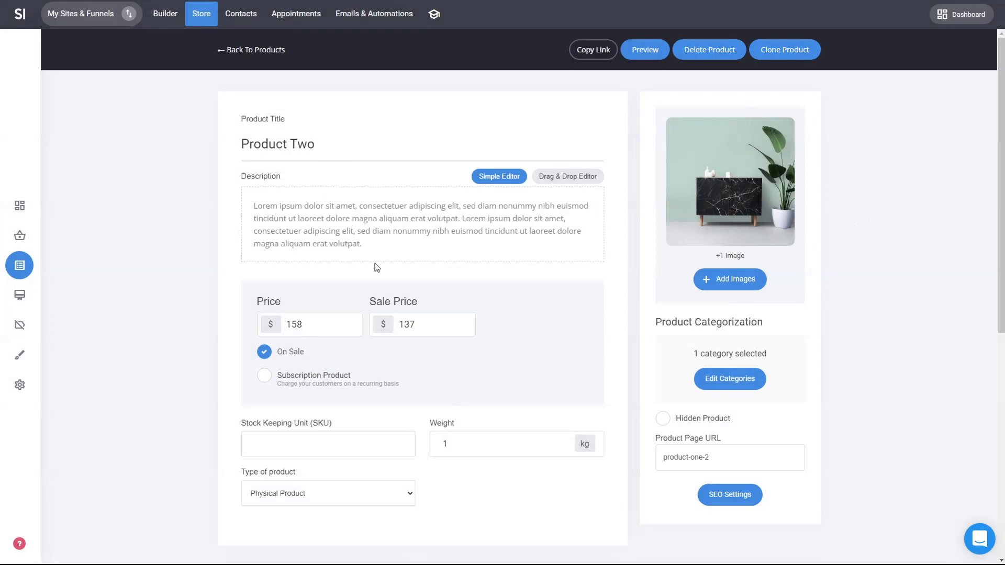
# - Add an Accordion widget under Product Two's description with extra top padding, and save
pyautogui.click(576, 183)
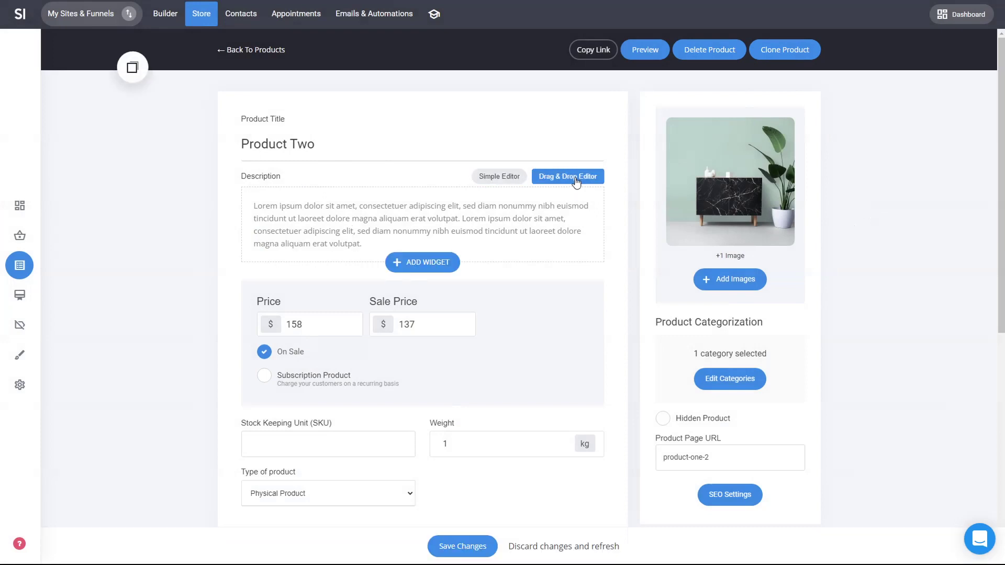
pyautogui.click(440, 267)
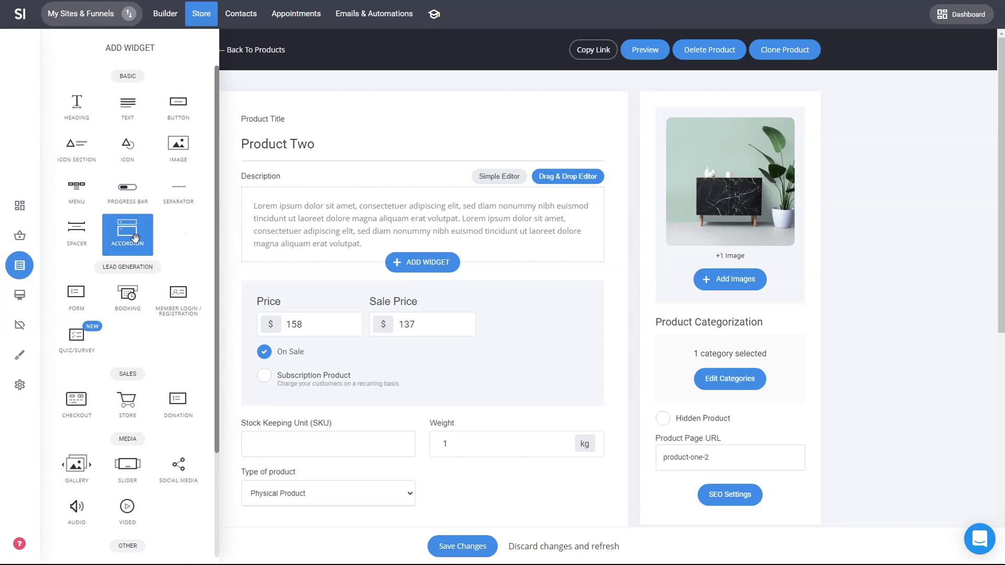
pyautogui.moveTo(136, 239); pyautogui.dragTo(354, 248)
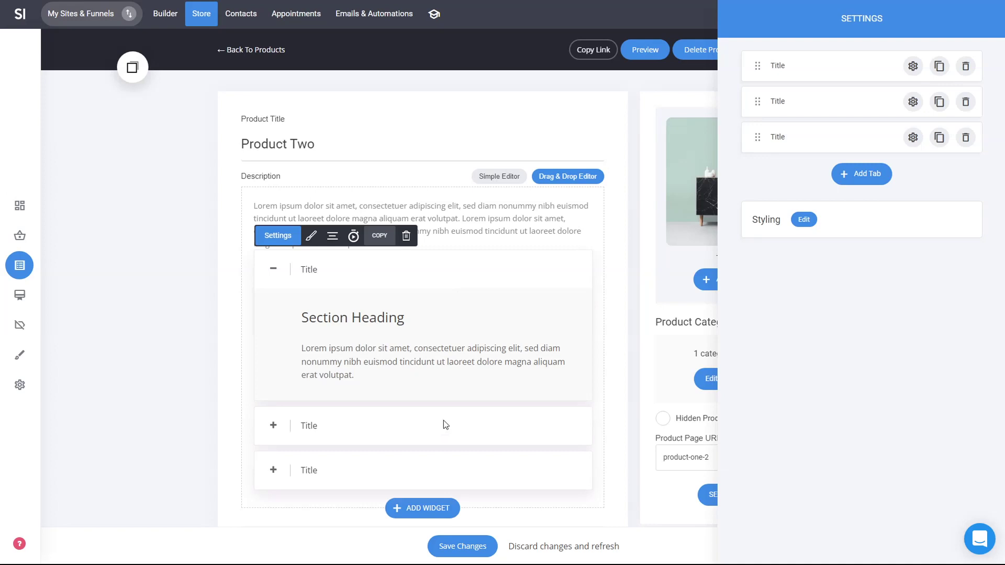
pyautogui.click(437, 353)
pyautogui.moveTo(420, 259); pyautogui.dragTo(420, 268)
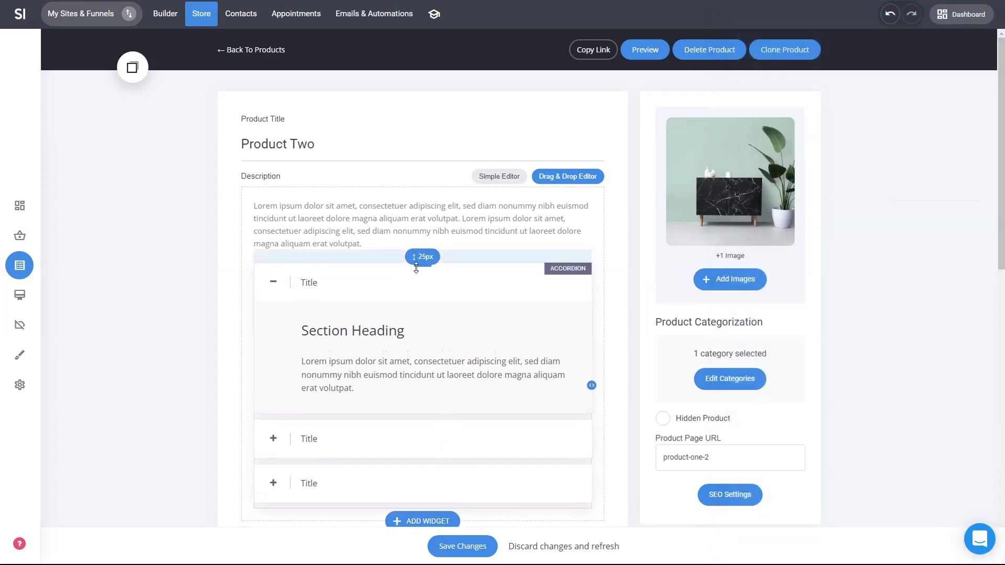
pyautogui.click(485, 548)
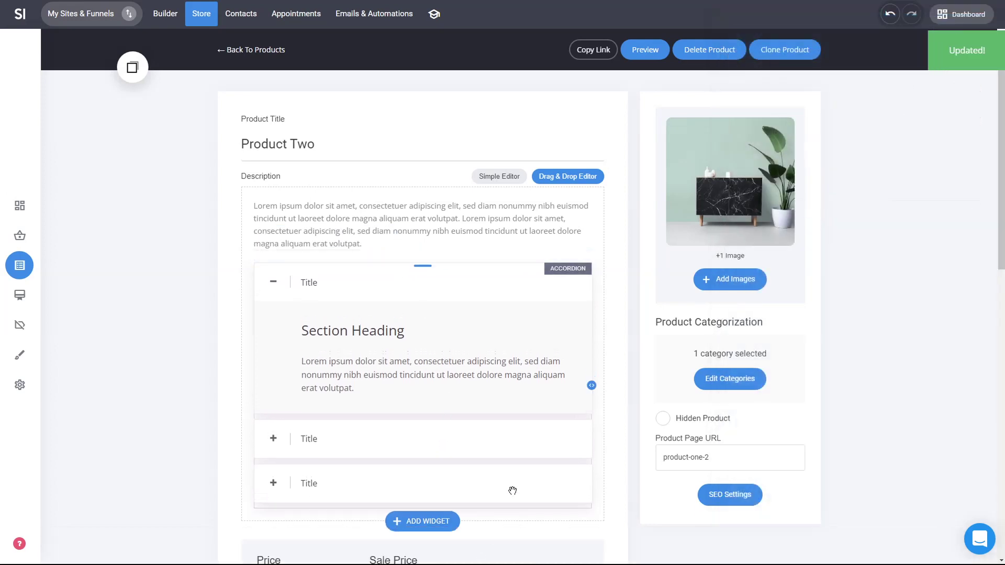
# - Preview Product Two's store page, expanding and collapsing the second accordion item
pyautogui.click(645, 52)
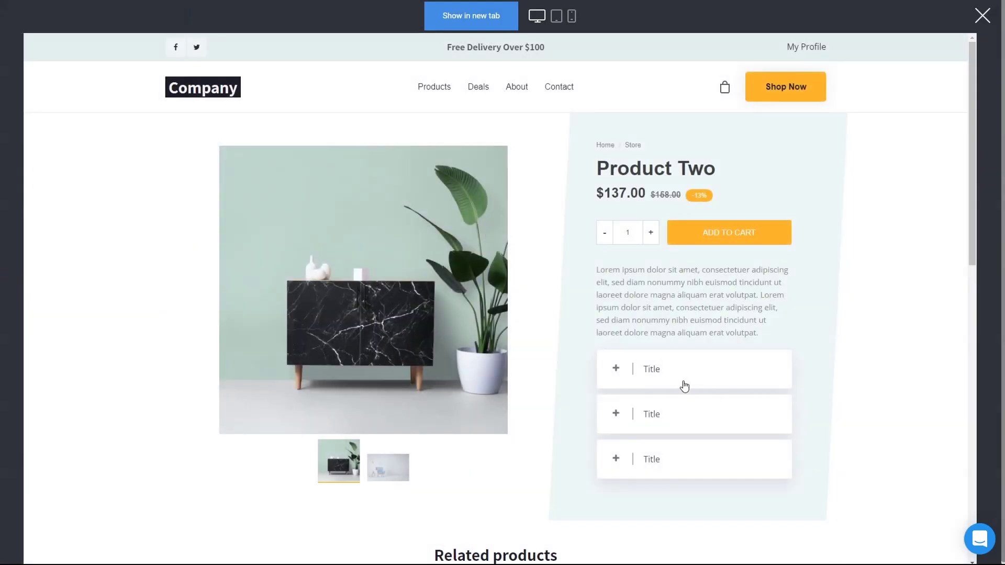
pyautogui.click(657, 427)
pyautogui.click(669, 428)
pyautogui.click(982, 16)
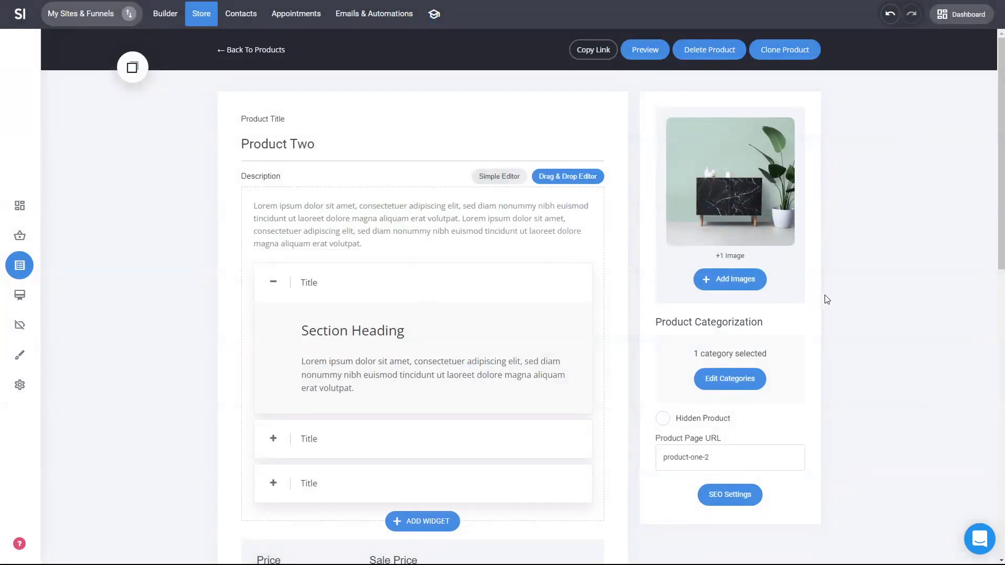
pyautogui.click(733, 378)
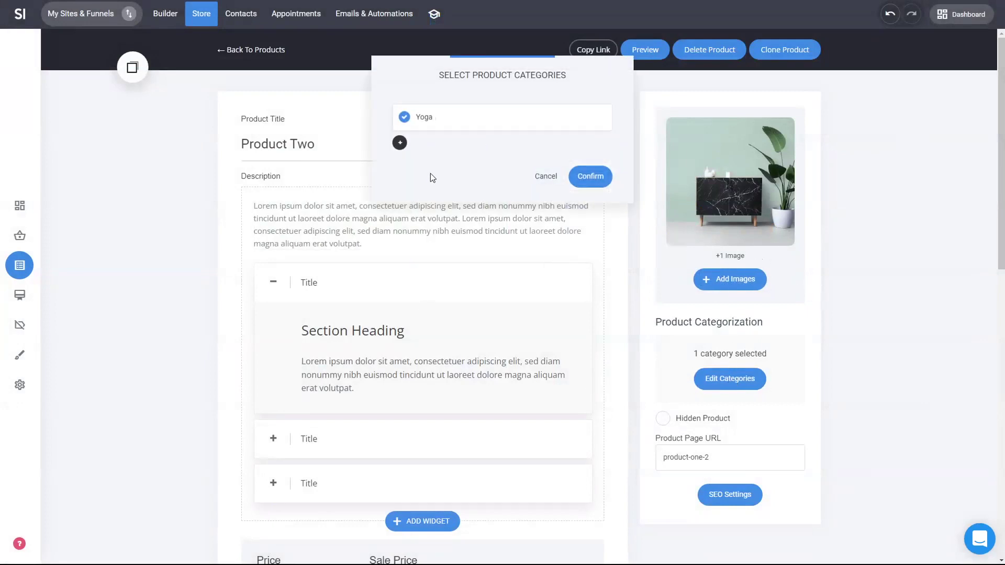
pyautogui.click(399, 143)
pyautogui.click(545, 175)
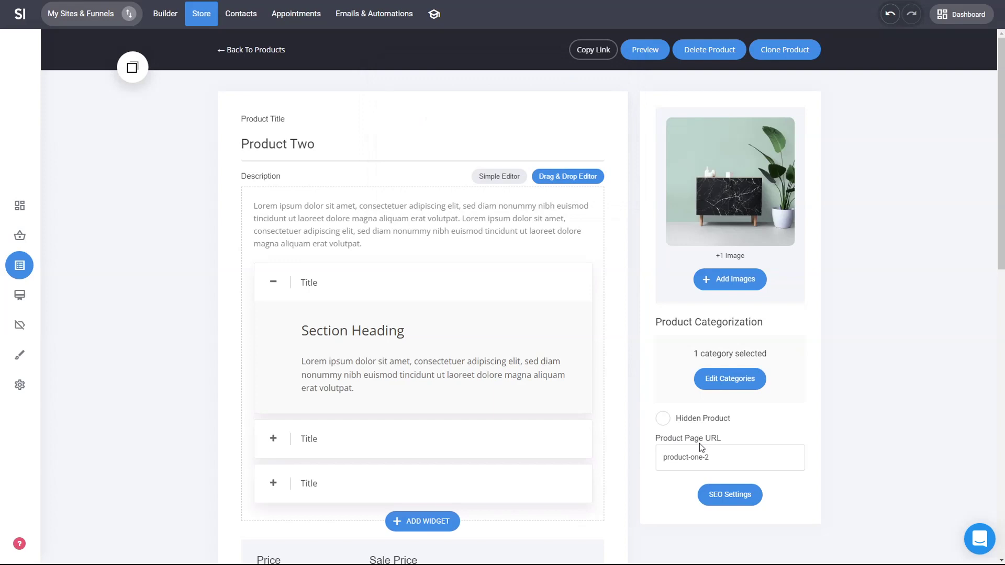
pyautogui.click(712, 422)
pyautogui.click(714, 425)
pyautogui.scroll(-1, 784, 454)
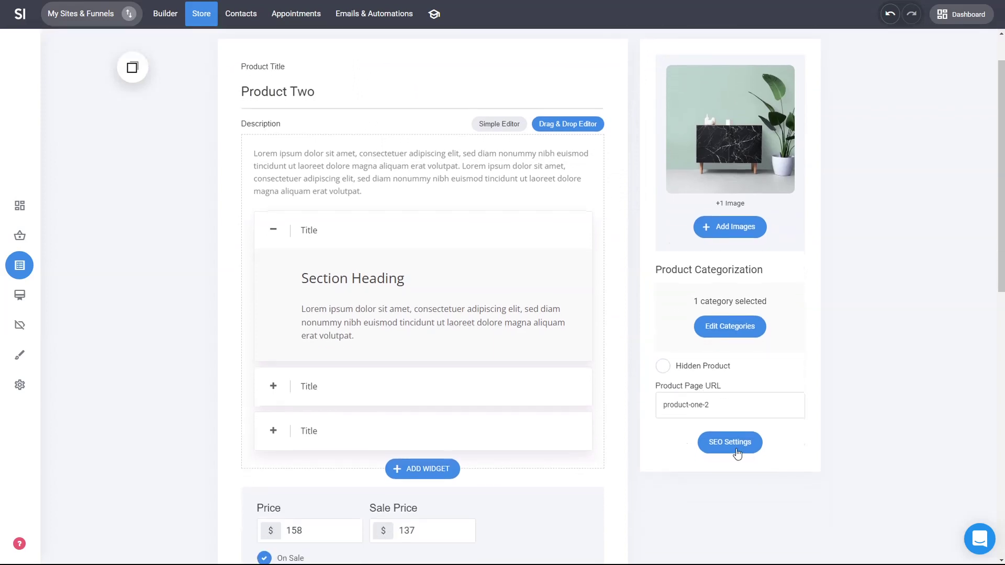
pyautogui.click(735, 455)
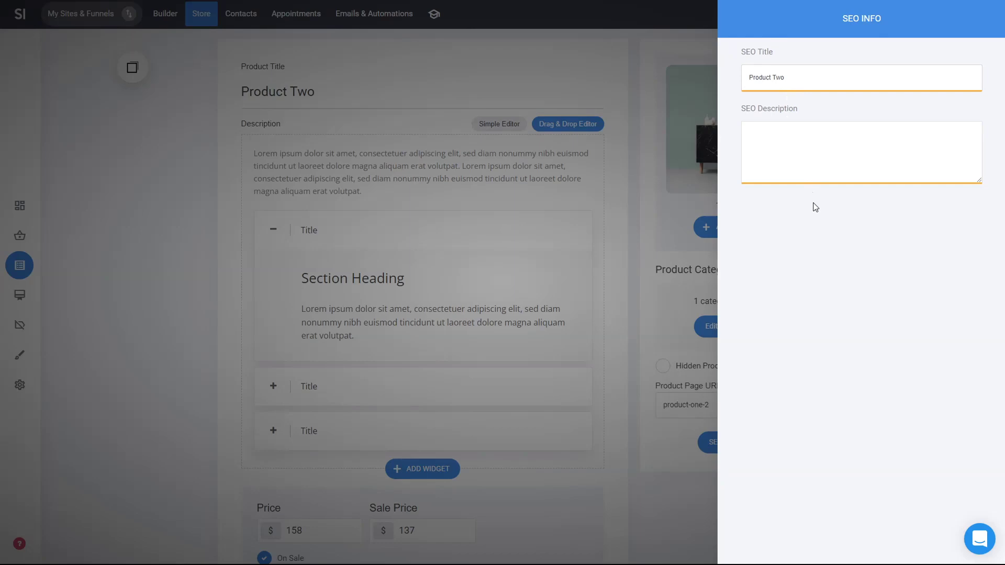
pyautogui.click(590, 423)
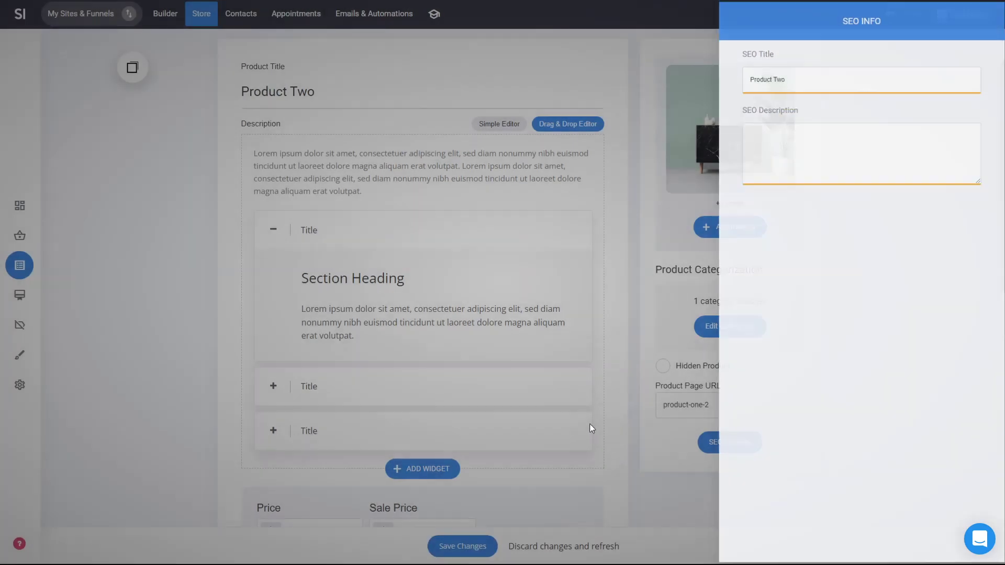
pyautogui.scroll(-4, 620, 390)
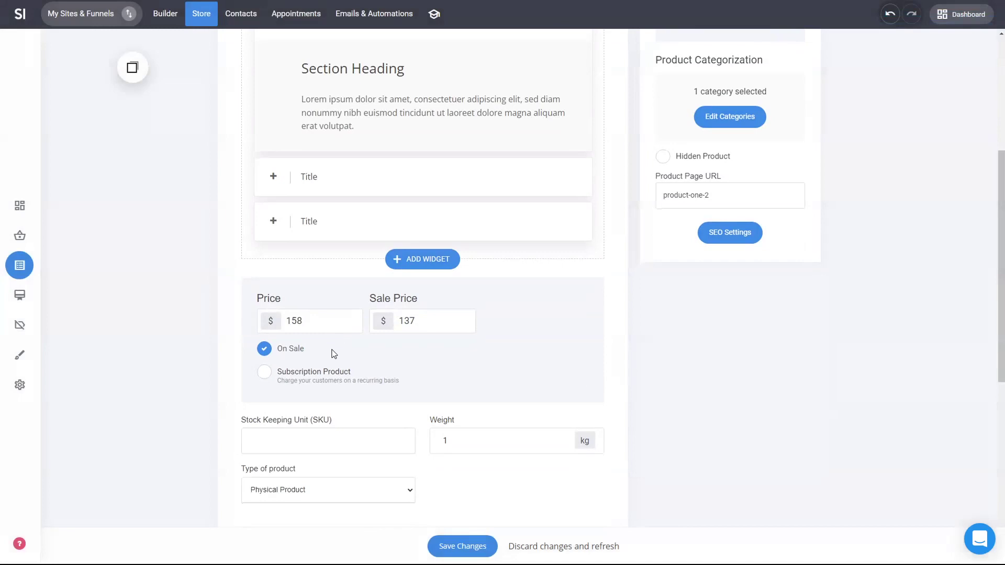
pyautogui.click(292, 352)
pyautogui.click(291, 351)
pyautogui.doubleClick(291, 321)
pyautogui.doubleClick(404, 325)
pyautogui.click(429, 359)
pyautogui.click(313, 378)
pyautogui.click(321, 384)
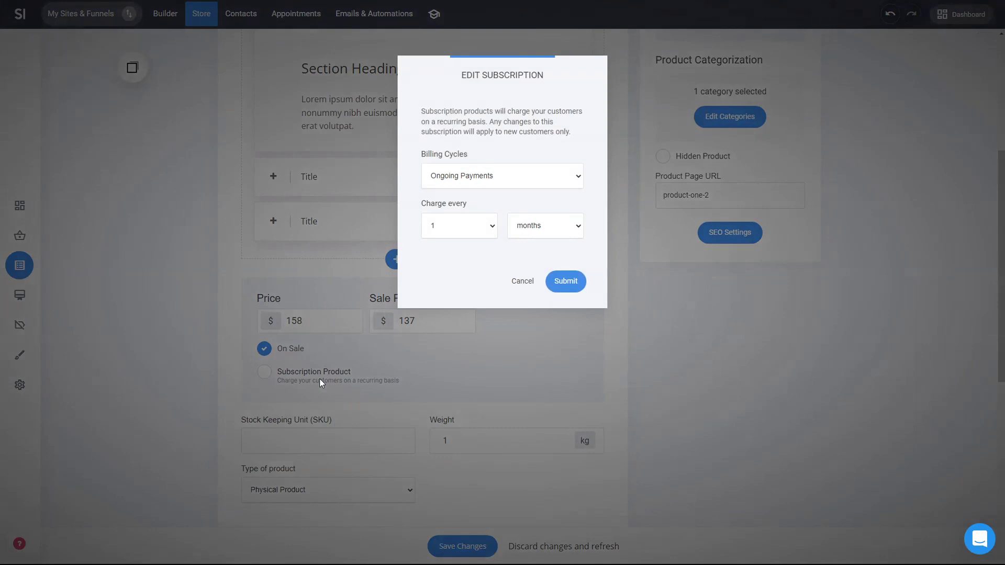
pyautogui.click(536, 181)
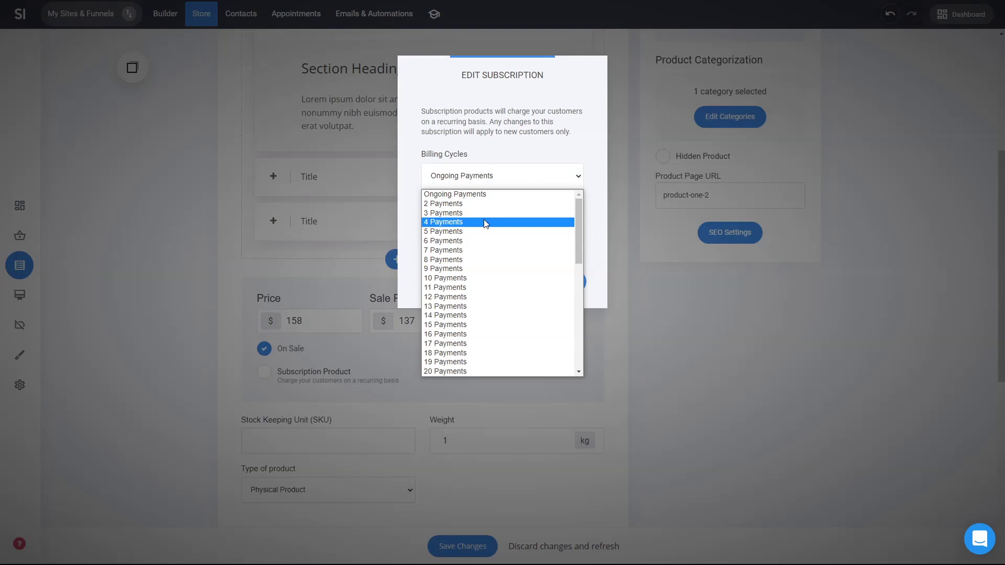
pyautogui.click(549, 135)
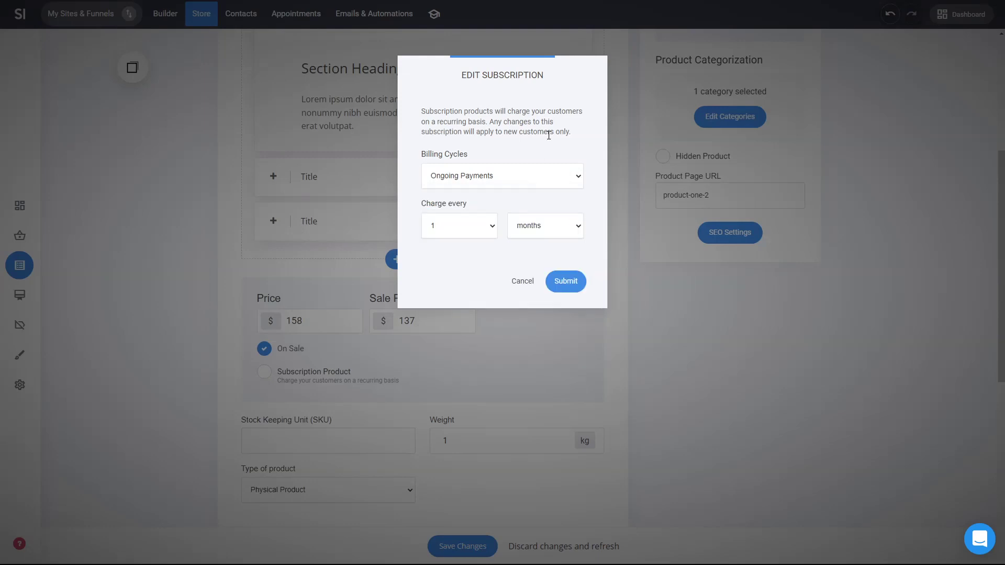
pyautogui.click(558, 226)
pyautogui.click(564, 197)
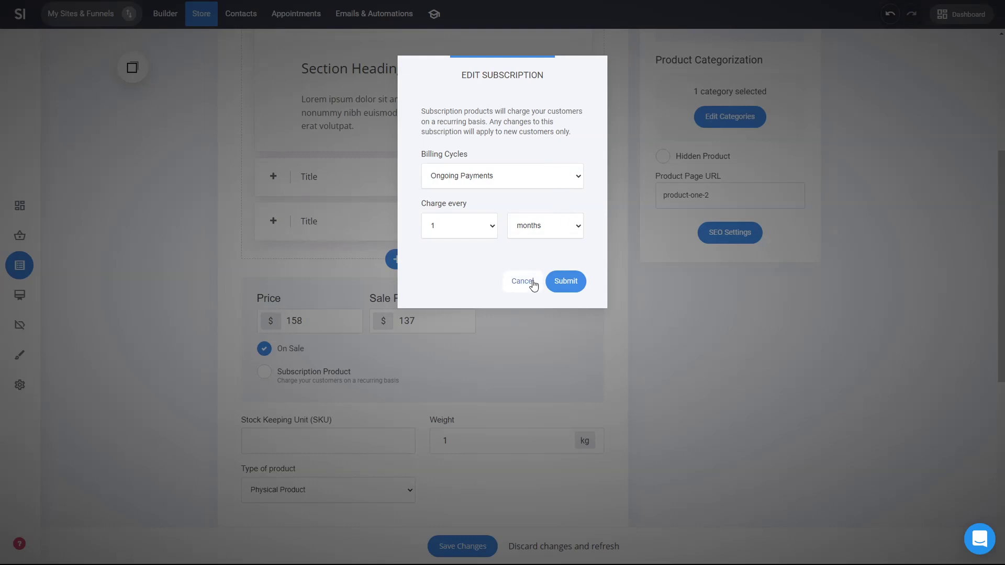
pyautogui.click(523, 234)
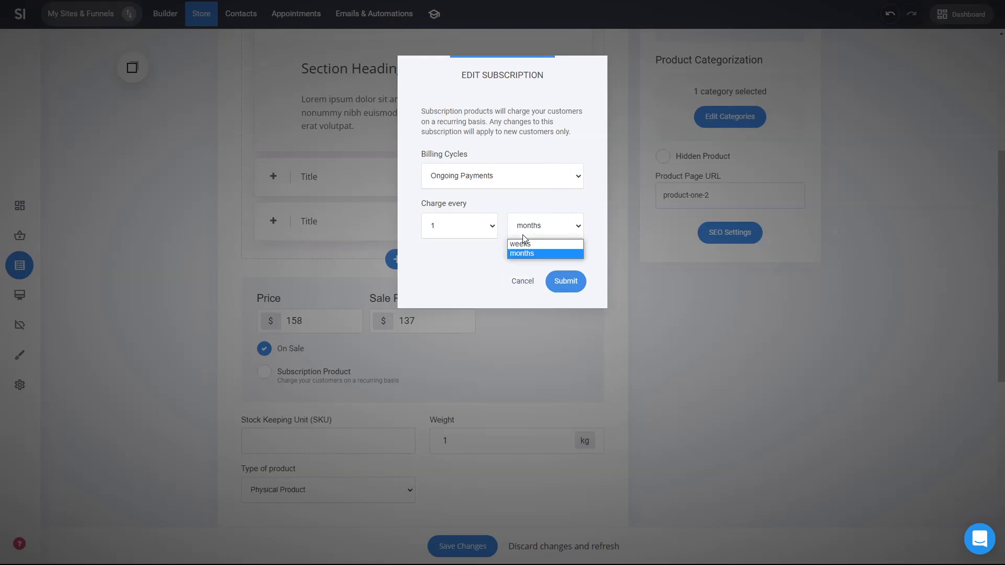
pyautogui.click(491, 230)
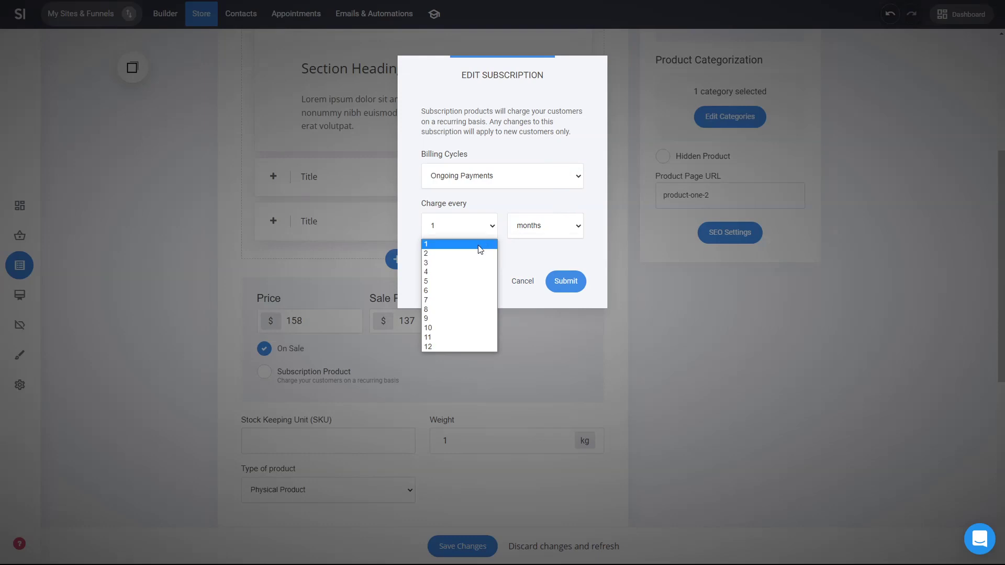
pyautogui.click(525, 281)
# - Try Digital Product and Service as the product type, finally setting it to Membership
pyautogui.scroll(-2, 538, 348)
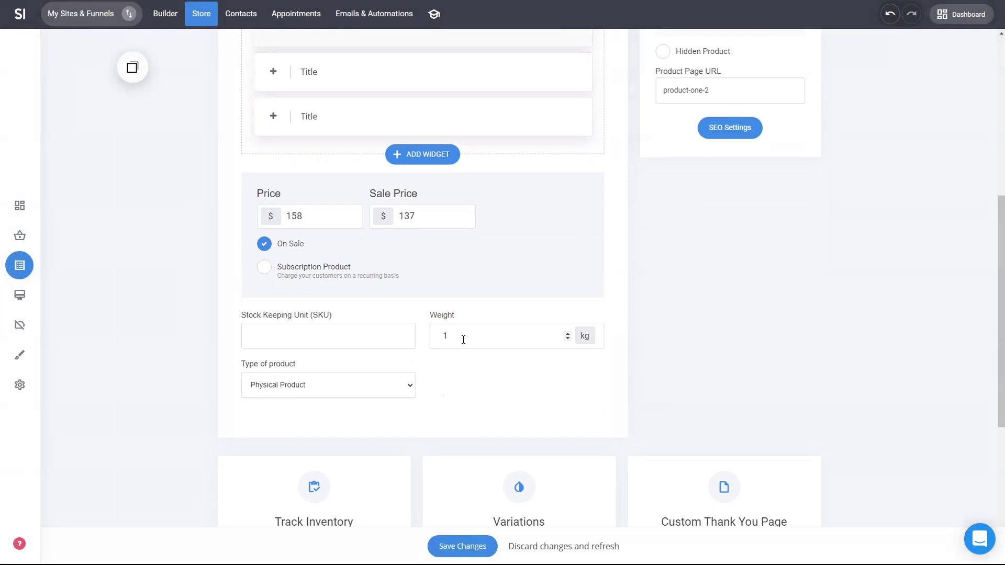
pyautogui.click(330, 392)
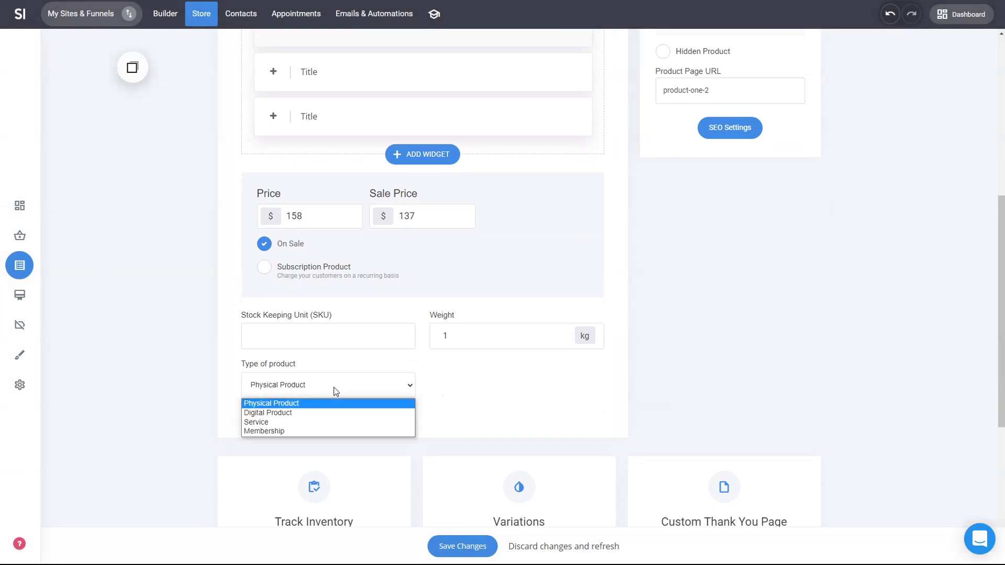
pyautogui.click(289, 413)
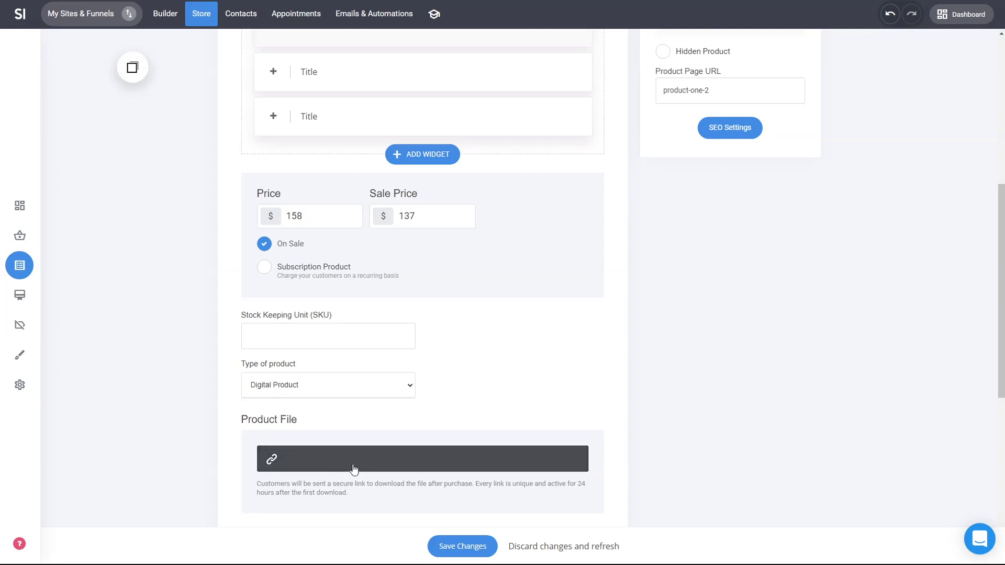
pyautogui.click(336, 396)
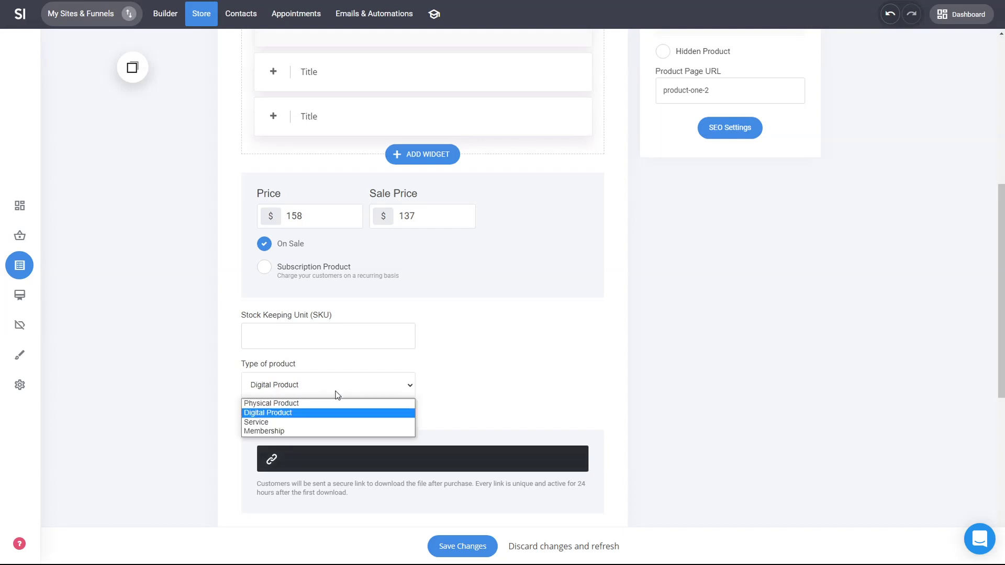
pyautogui.click(308, 421)
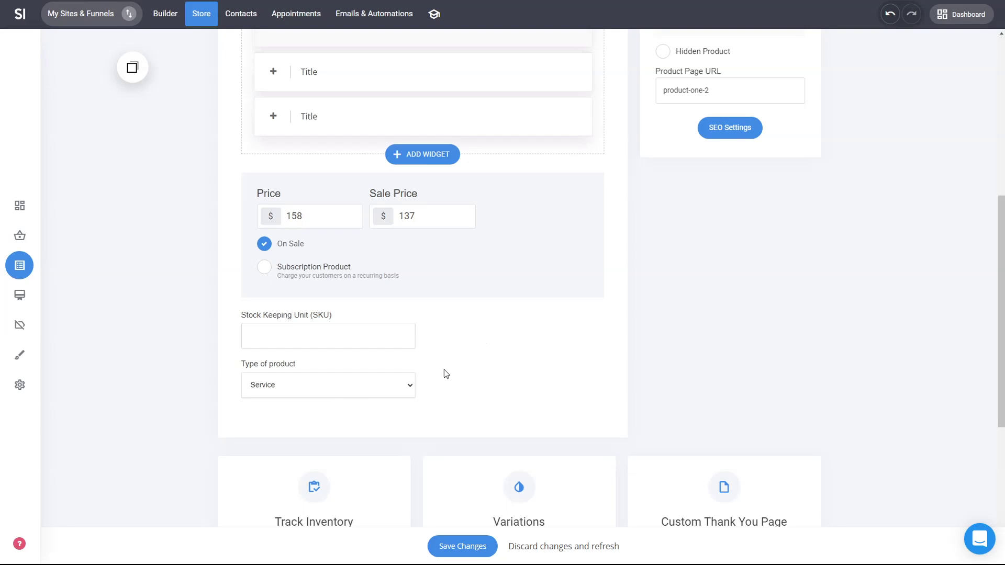
pyautogui.click(386, 383)
pyautogui.click(318, 430)
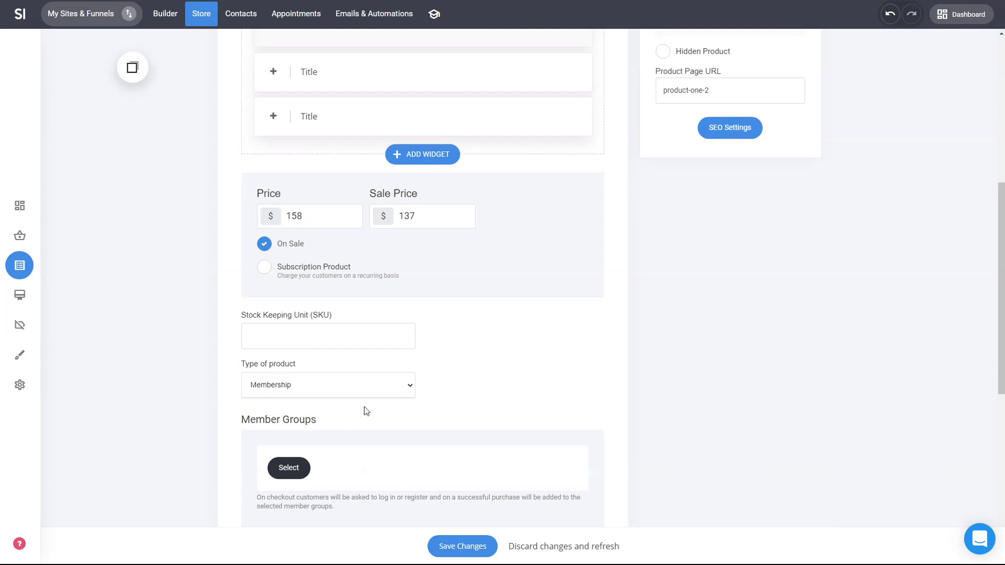
pyautogui.click(286, 471)
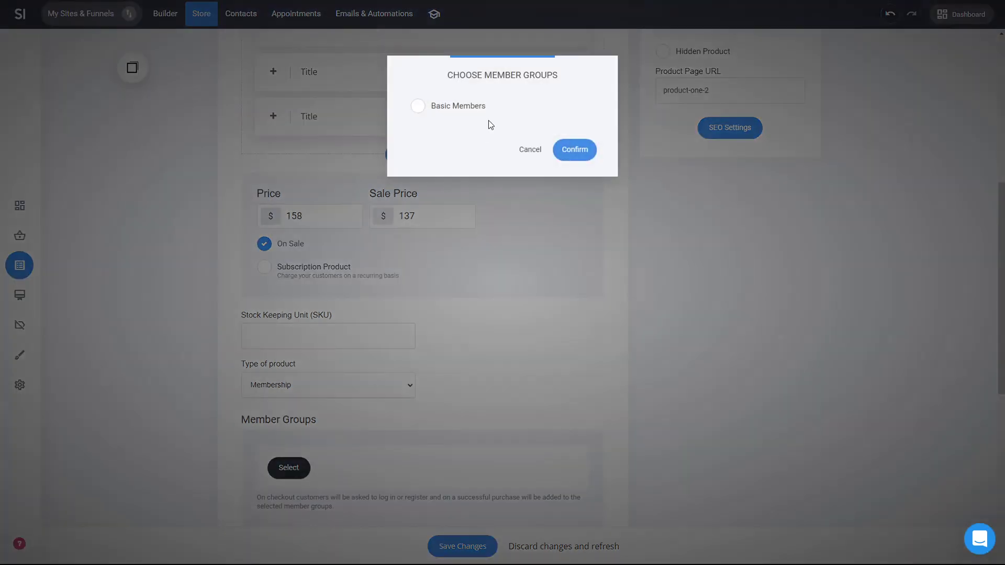
pyautogui.click(526, 150)
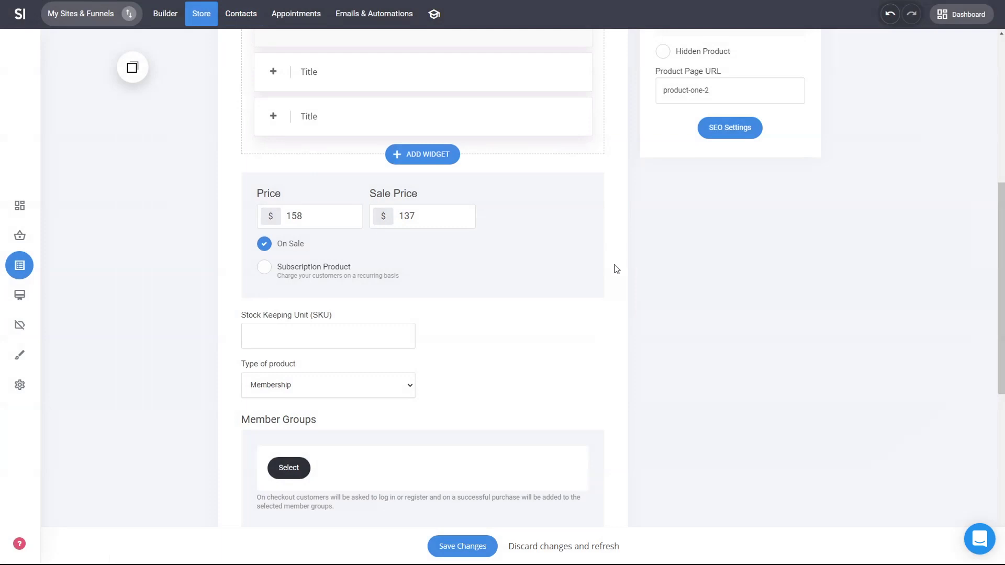
# - Open Edit Inventory for Product Two and focus the Available in Stock field
pyautogui.scroll(-7, 616, 269)
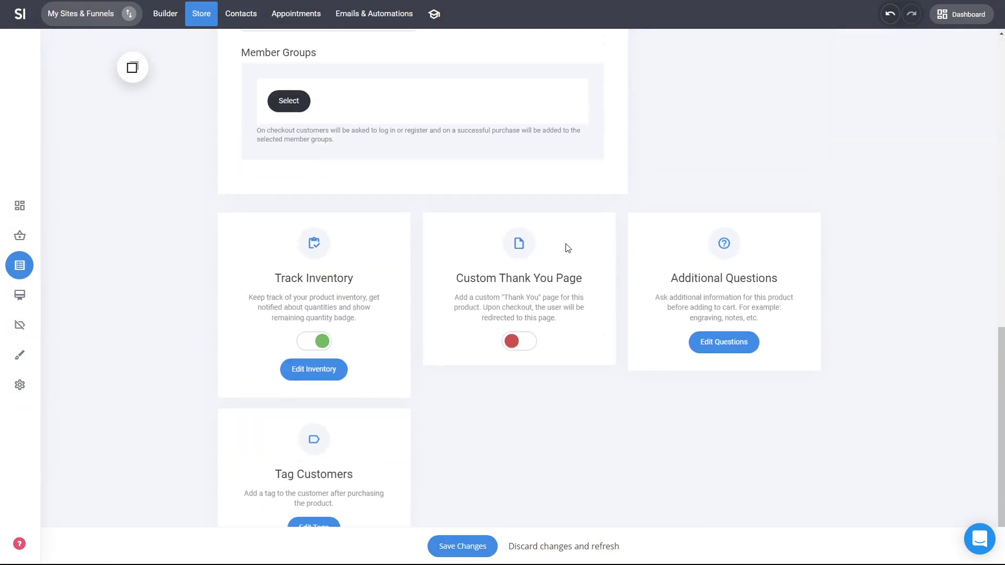
pyautogui.click(336, 372)
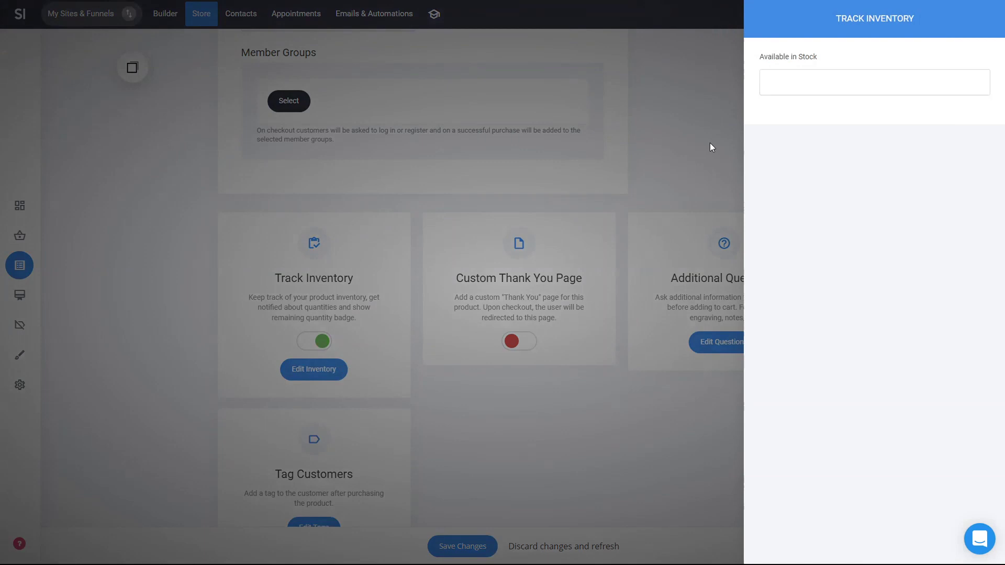
pyautogui.click(811, 80)
# - Close Track Inventory, leave Custom Thank You Page off, and close Edit Questions without adding any
pyautogui.click(691, 140)
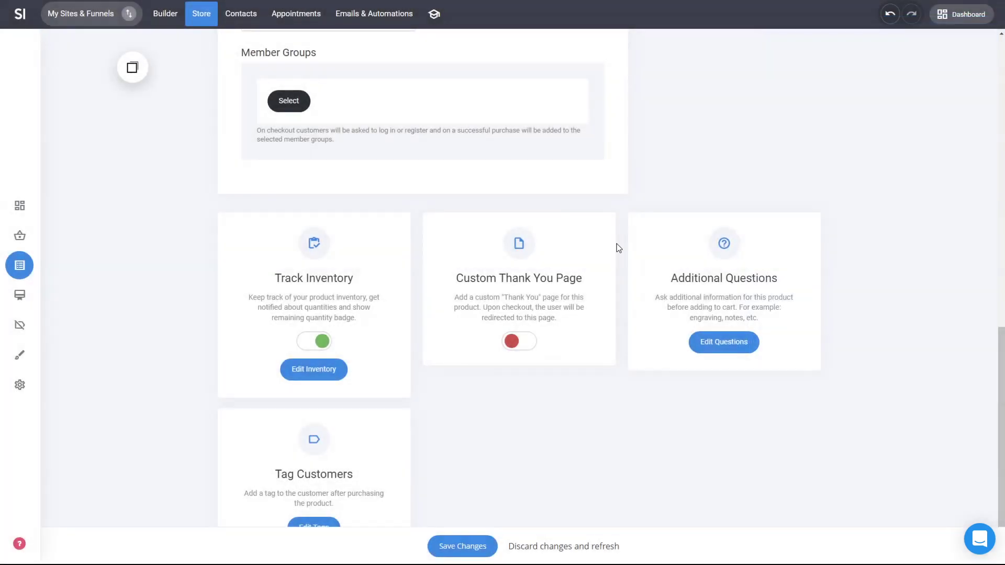
pyautogui.click(530, 343)
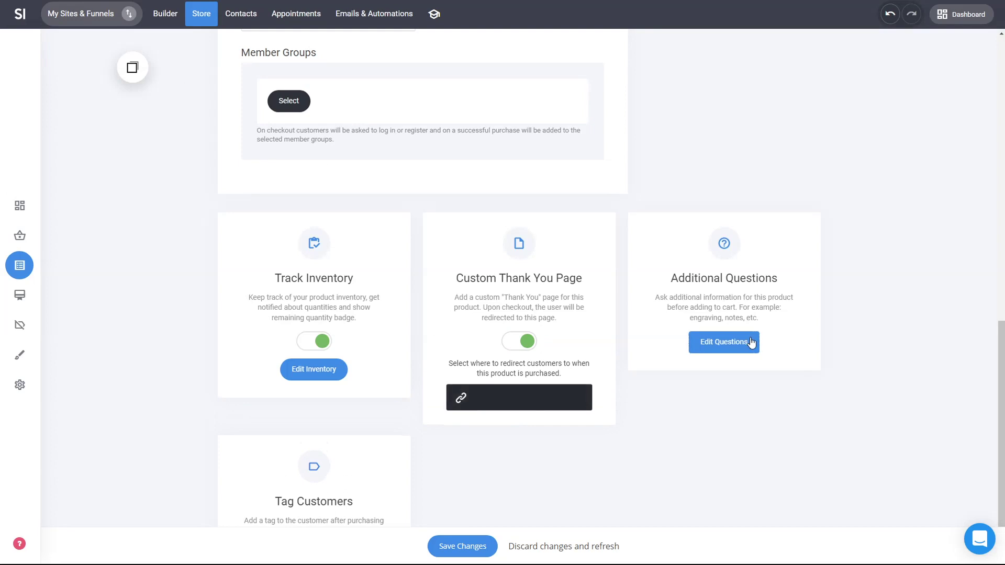
pyautogui.click(534, 346)
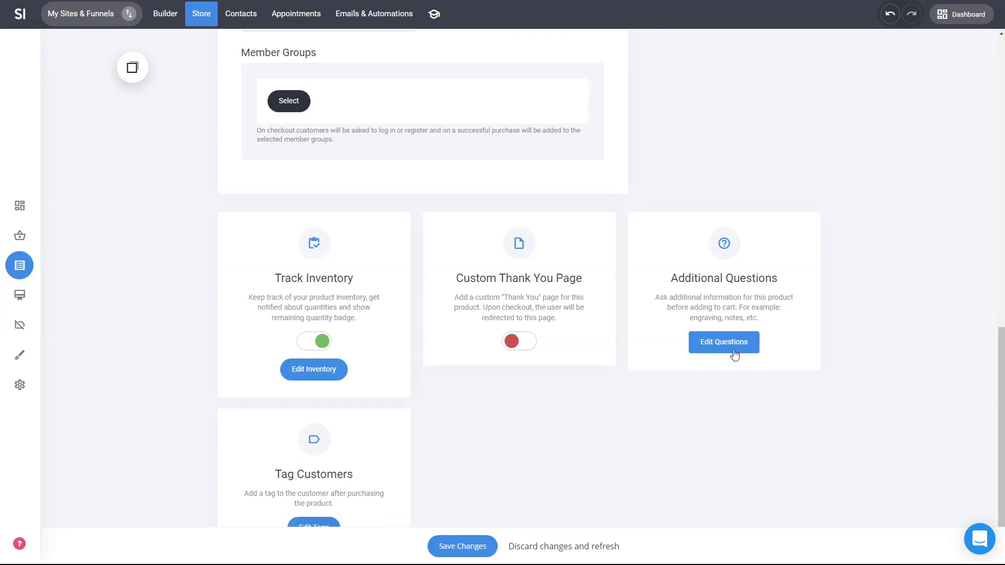
pyautogui.click(733, 347)
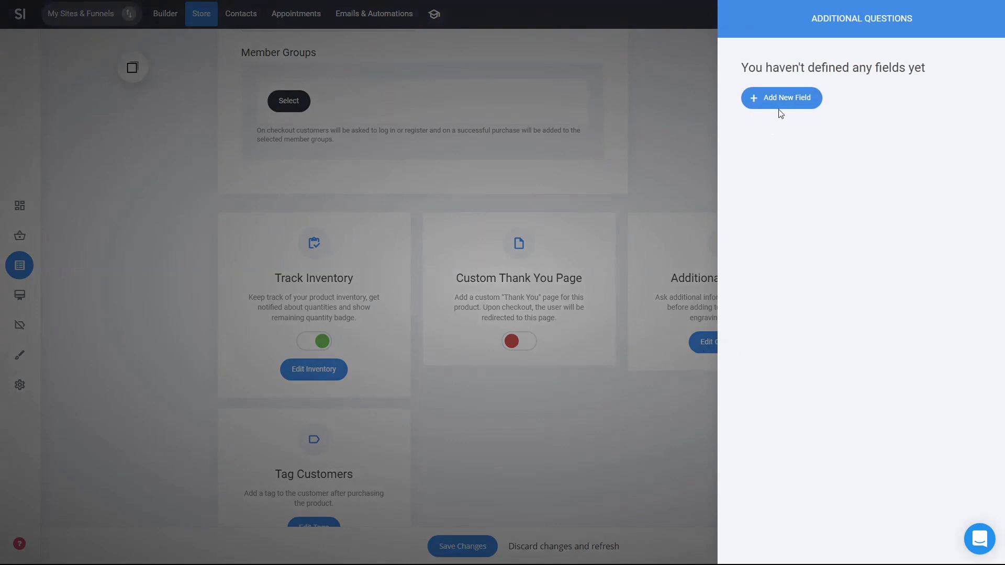
pyautogui.click(652, 243)
pyautogui.scroll(-1, 495, 414)
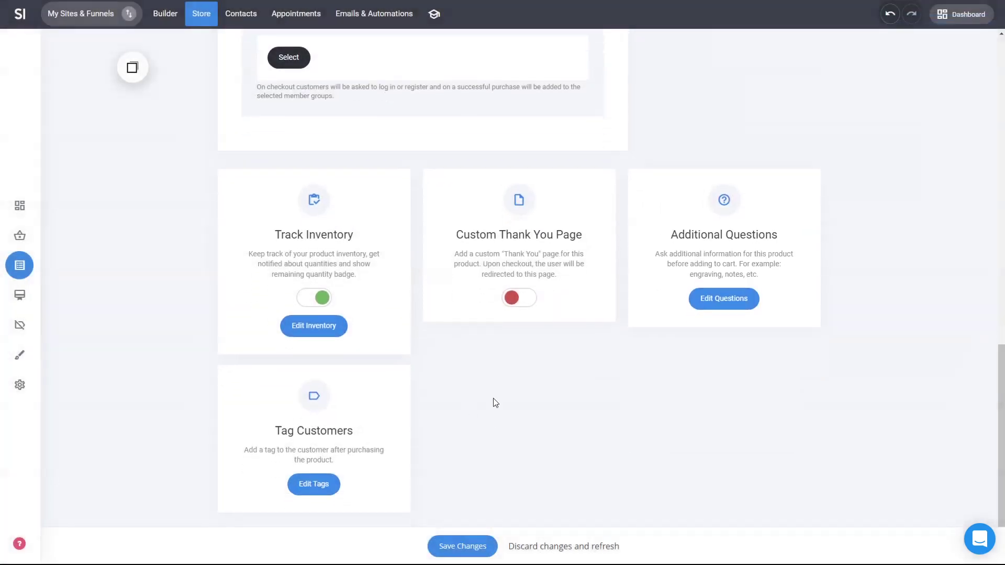
pyautogui.click(317, 484)
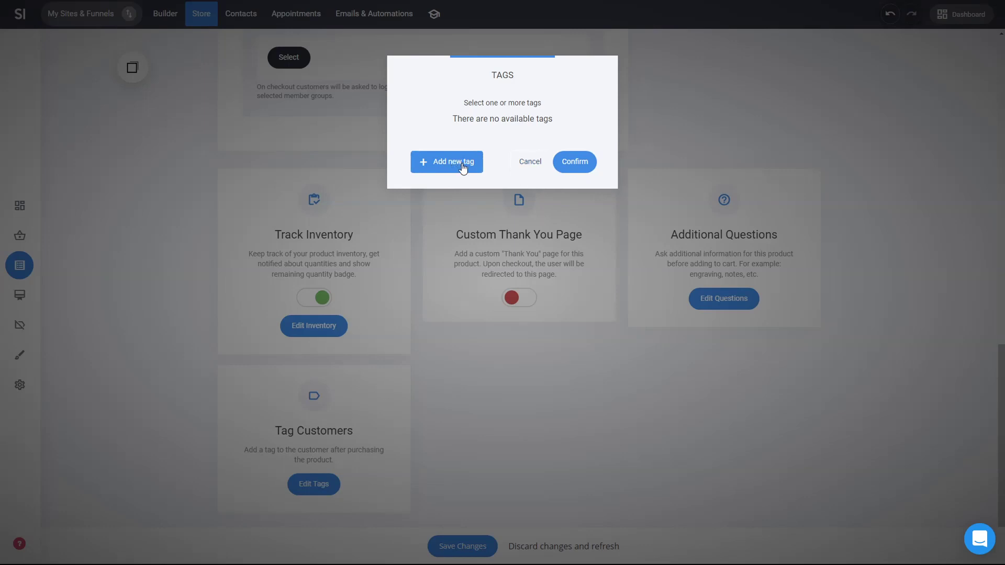
pyautogui.click(463, 165)
pyautogui.click(505, 189)
pyautogui.click(523, 162)
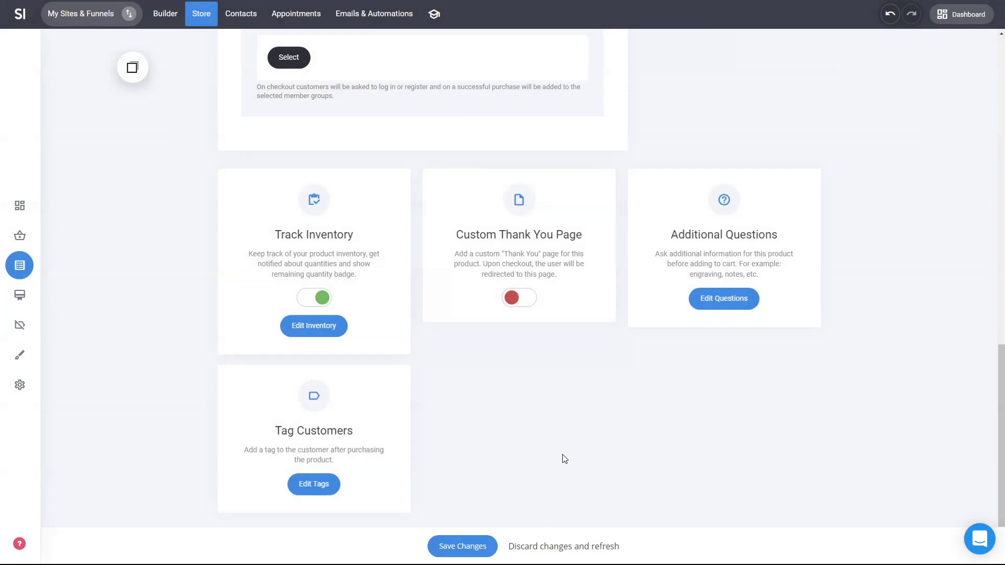
# - Change Product Two back to Physical Product, save it, and preview its $137.00 store page
pyautogui.click(463, 546)
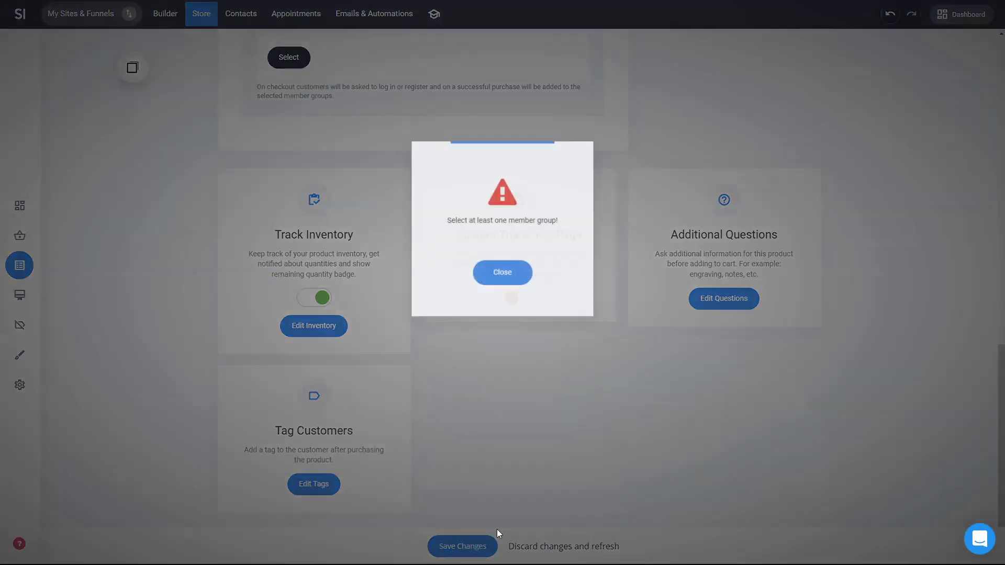
pyautogui.click(503, 279)
pyautogui.scroll(4, 389, 268)
pyautogui.click(332, 187)
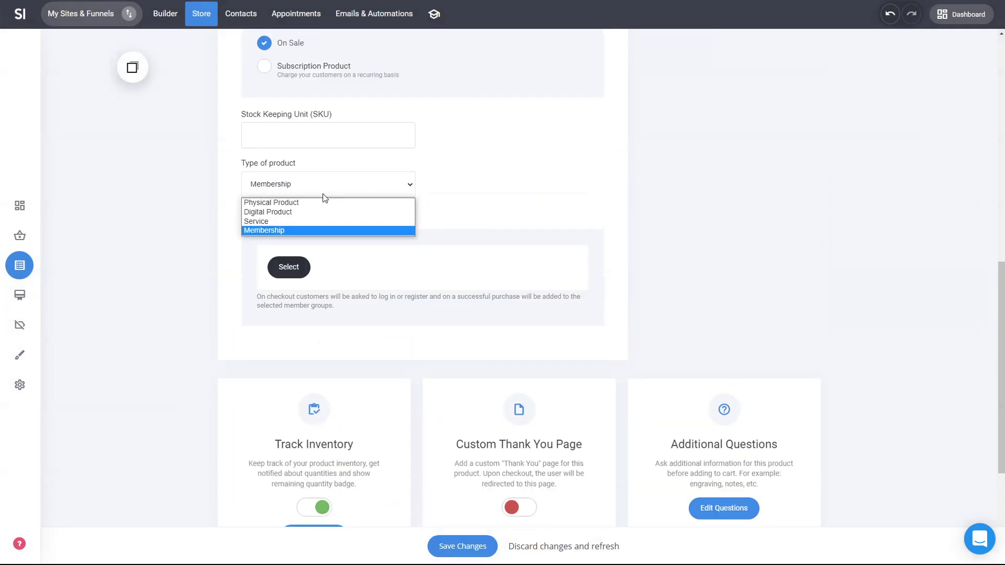
pyautogui.click(308, 204)
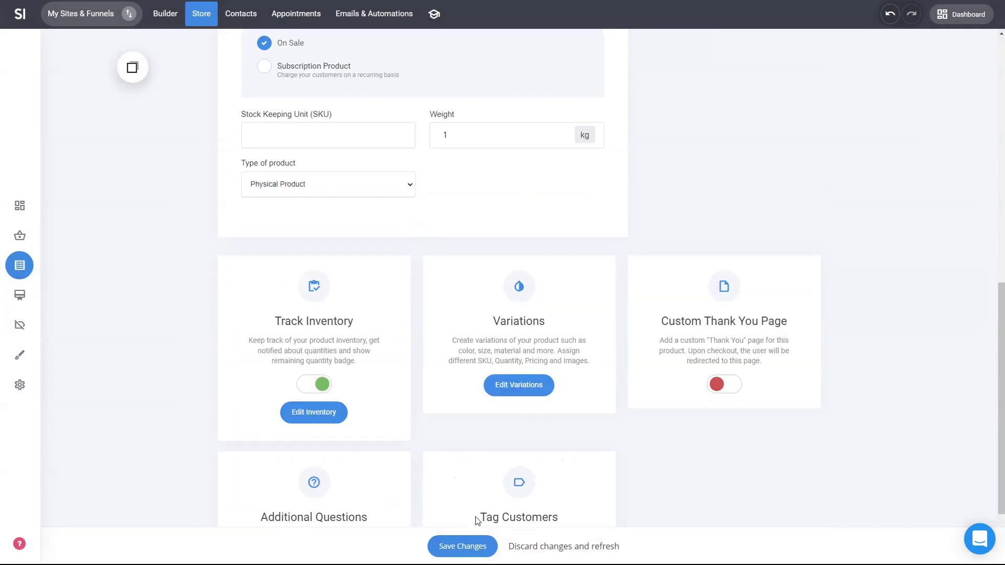
pyautogui.click(463, 547)
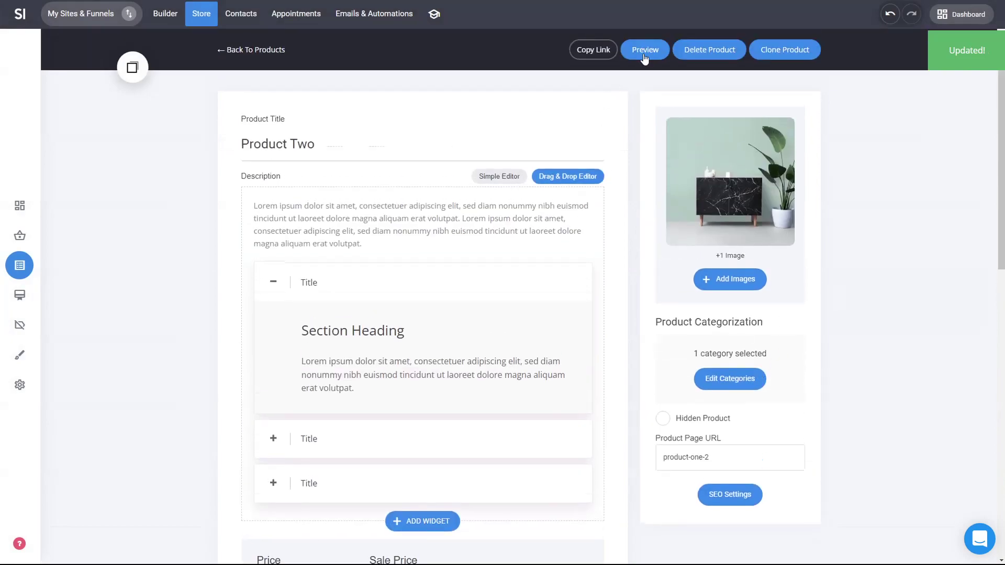
pyautogui.click(644, 51)
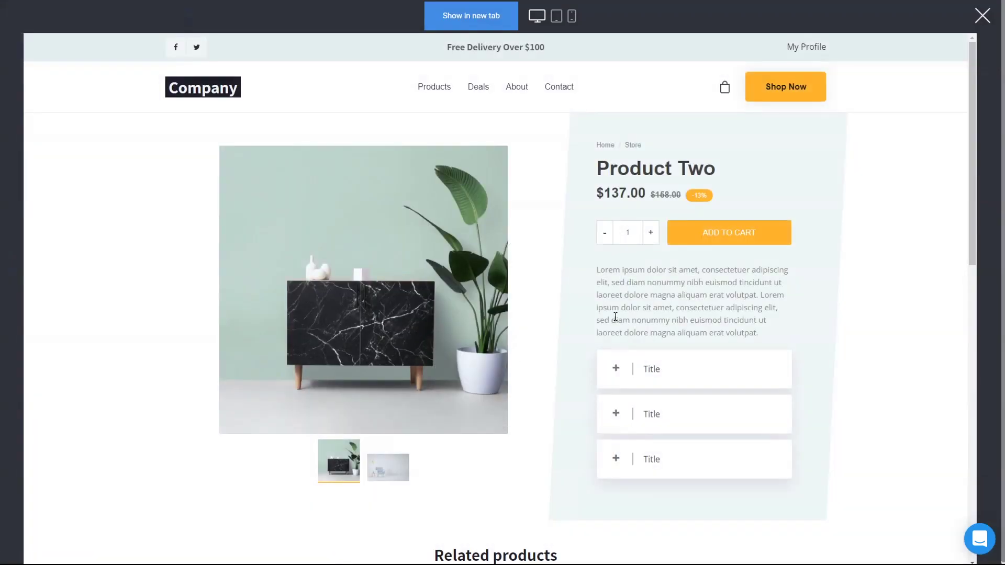
pyautogui.click(981, 17)
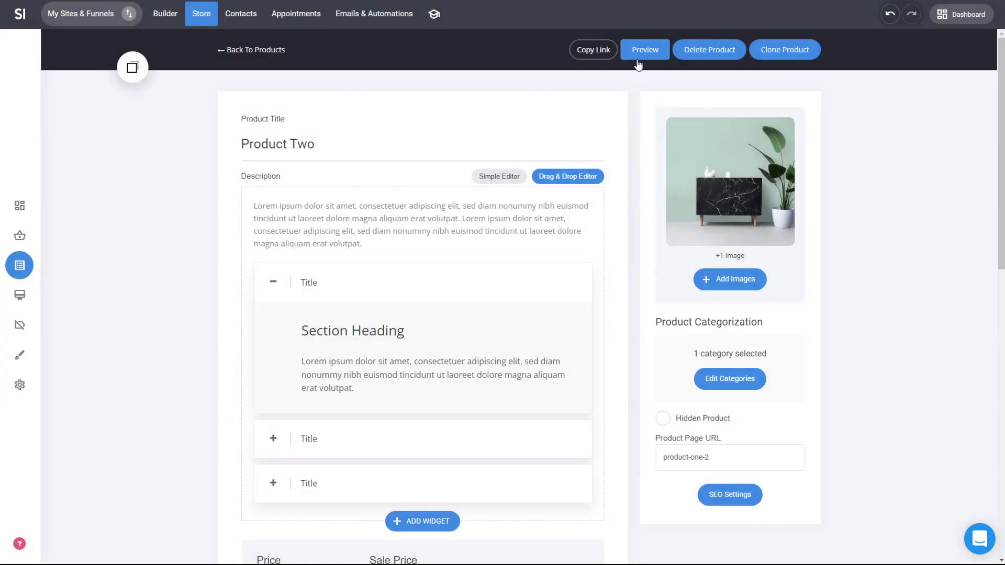
# - Go from the products list to Store > Layout & Styling to reach the product page layout
pyautogui.click(266, 51)
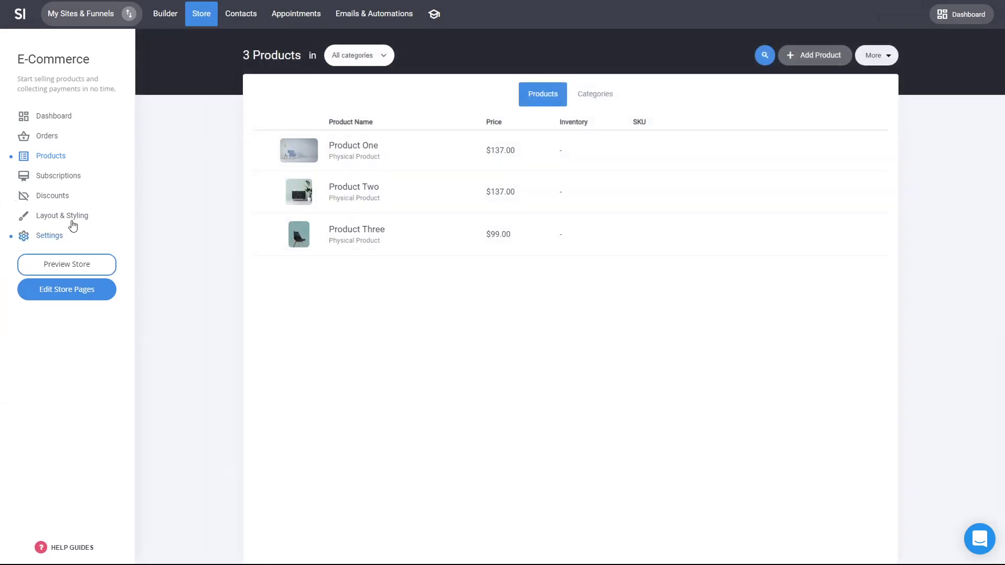
pyautogui.click(72, 221)
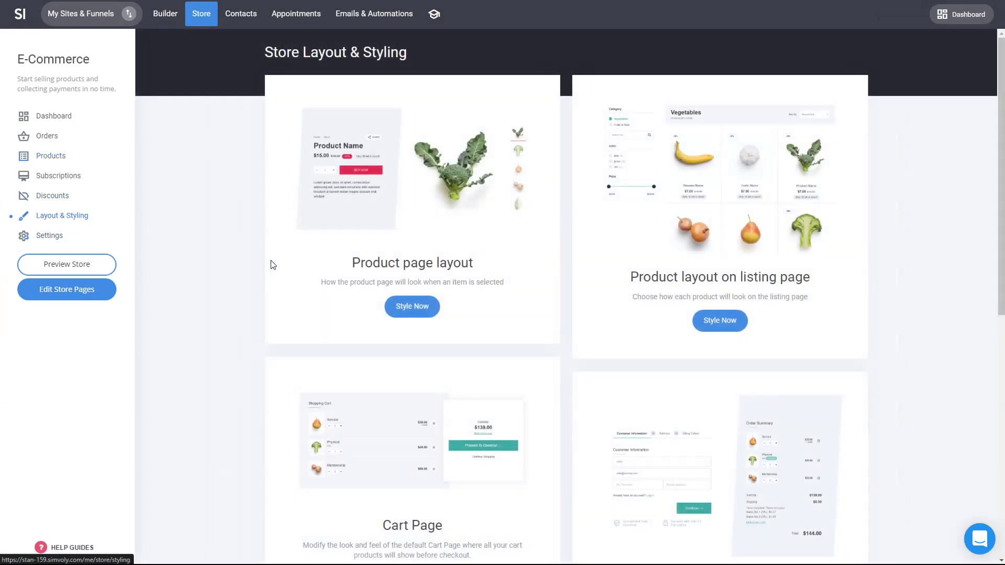
pyautogui.scroll(-3, 255, 225)
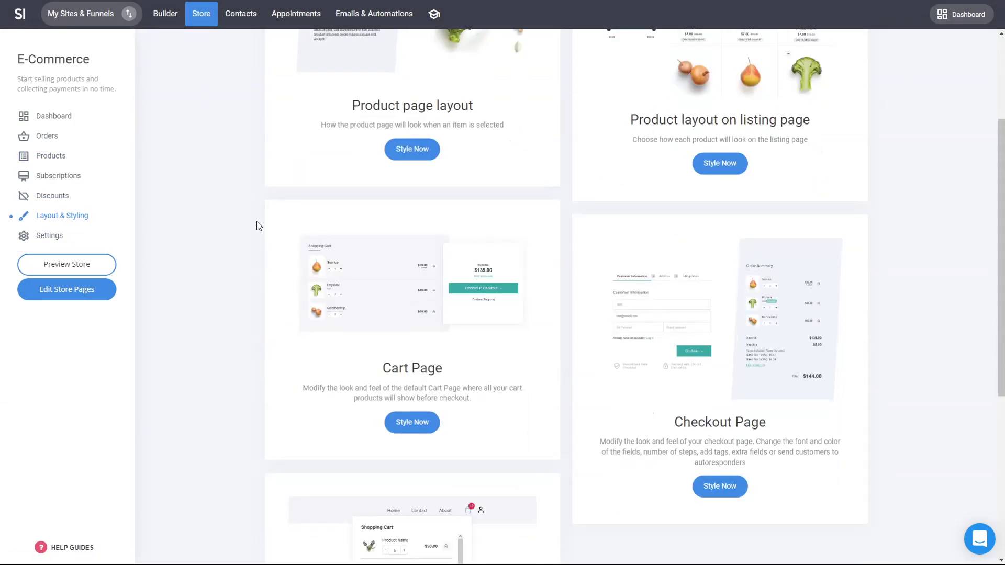
pyautogui.scroll(3, 257, 221)
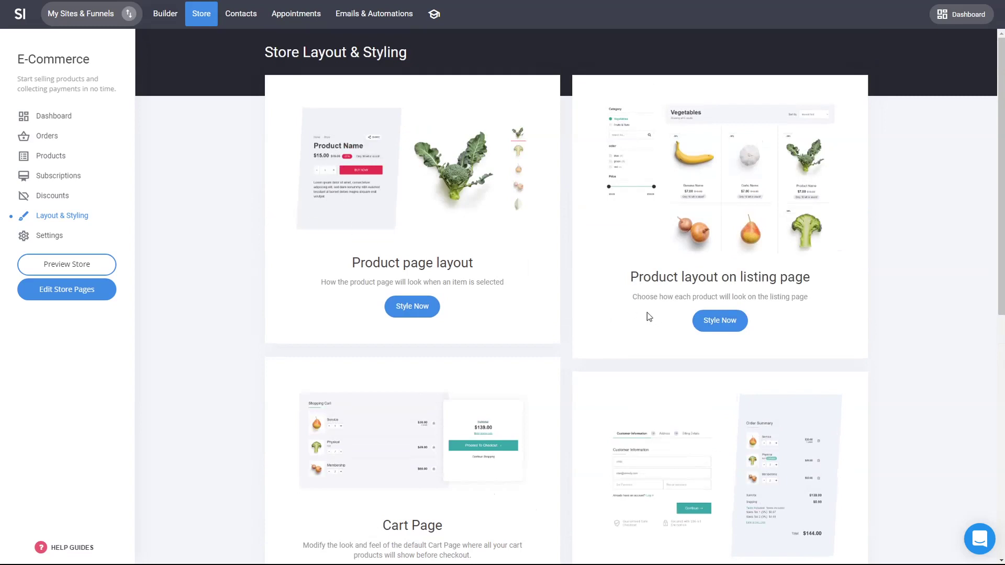
pyautogui.scroll(-1, 641, 300)
pyautogui.scroll(1, 642, 300)
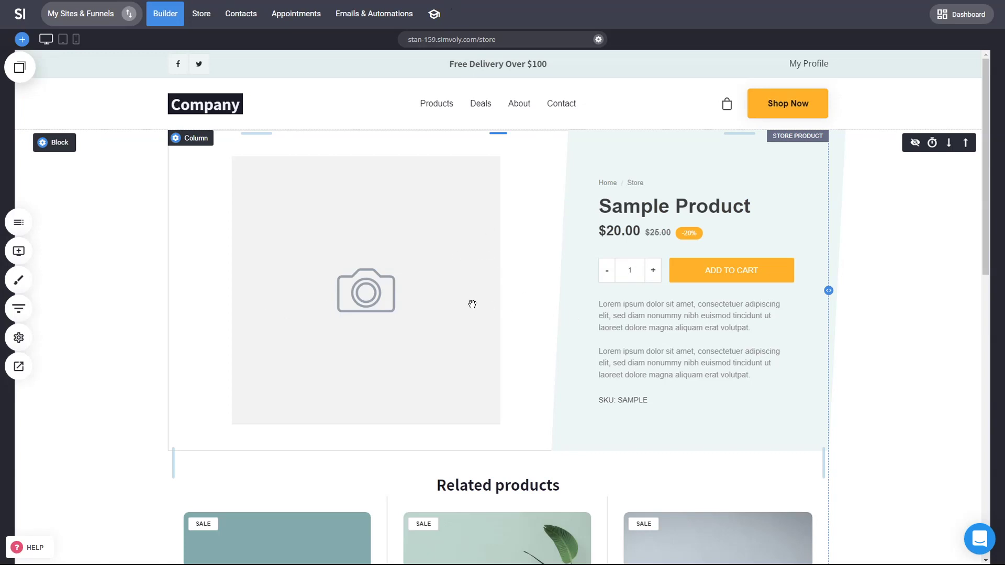
# - Choose the tilted side-by-side product layout and widen the image area
pyautogui.click(405, 265)
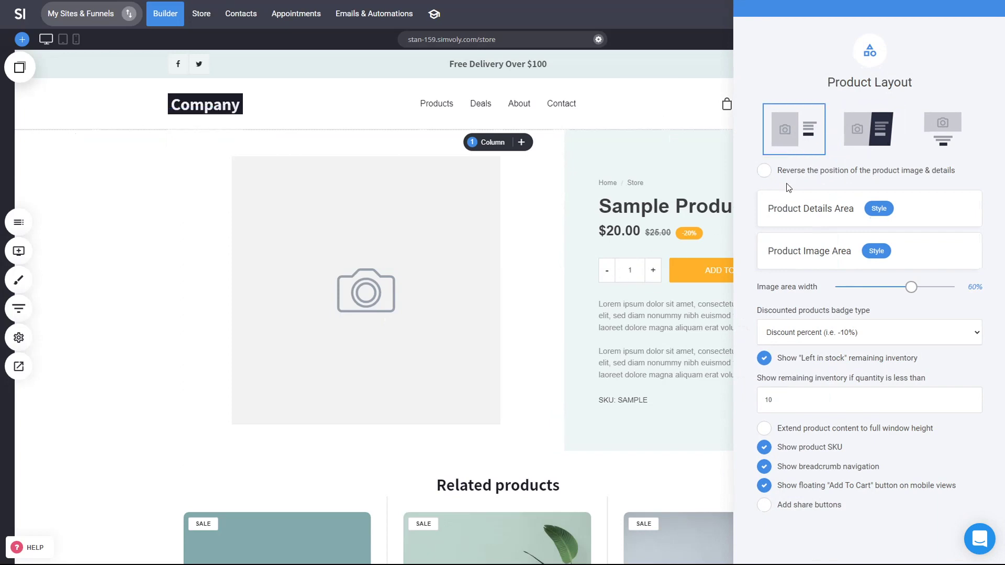
pyautogui.click(930, 146)
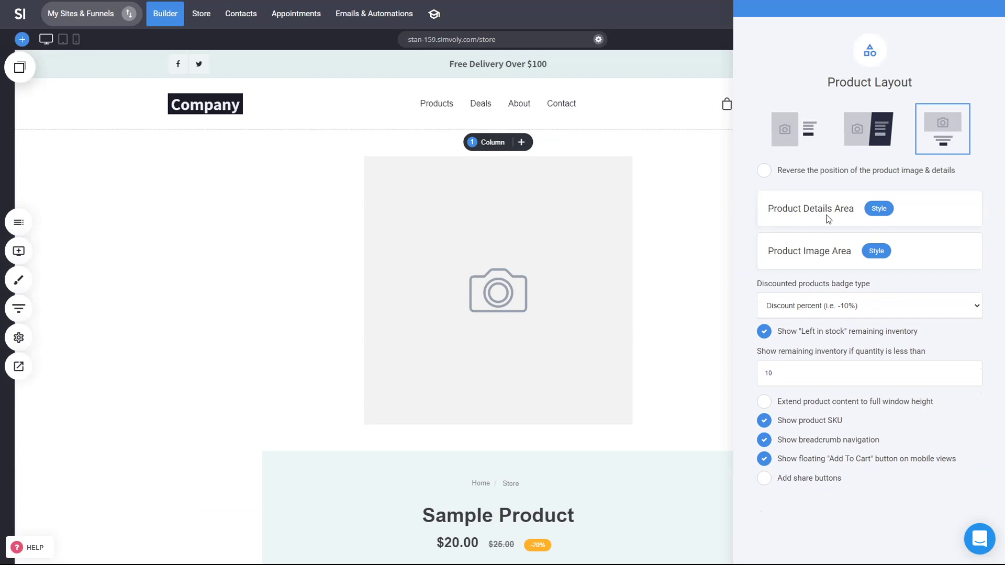
pyautogui.click(868, 135)
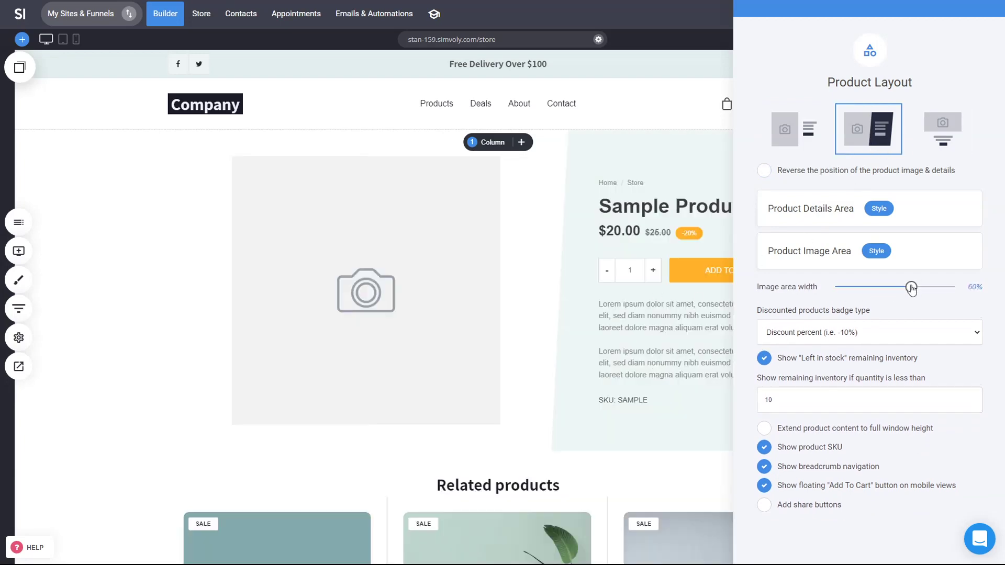
pyautogui.moveTo(910, 288)
pyautogui.mouseDown()
pyautogui.moveTo(930, 292)
pyautogui.moveTo(873, 294)
pyautogui.moveTo(919, 294)
pyautogui.mouseUp()
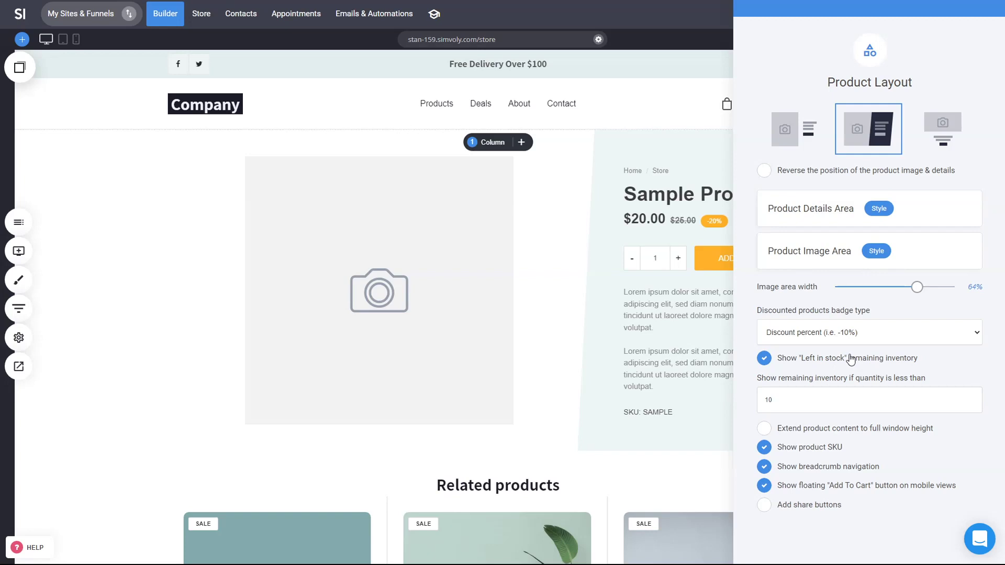
# - Leave full-height content off and add share buttons with Facebook enabled
pyautogui.click(847, 435)
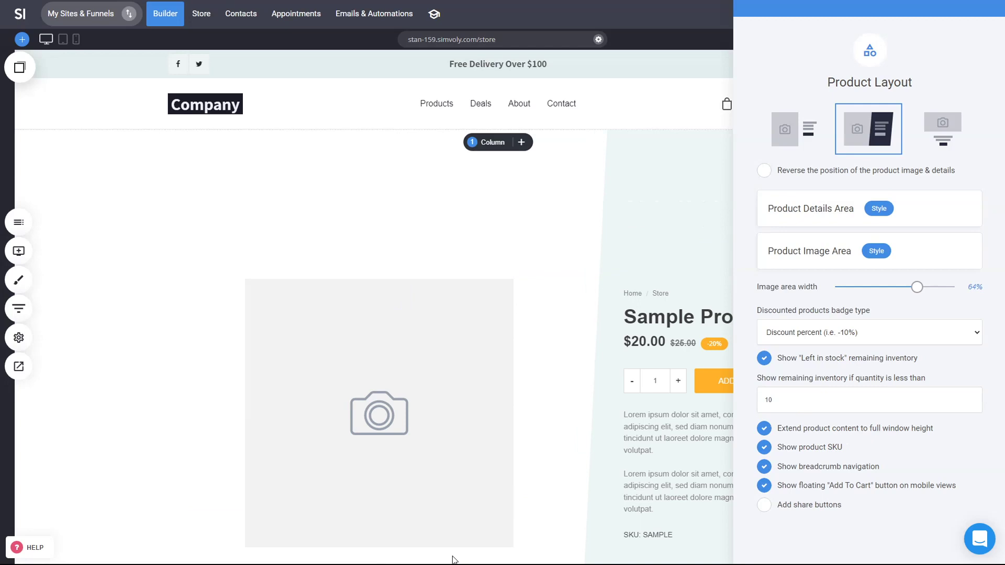
pyautogui.click(841, 434)
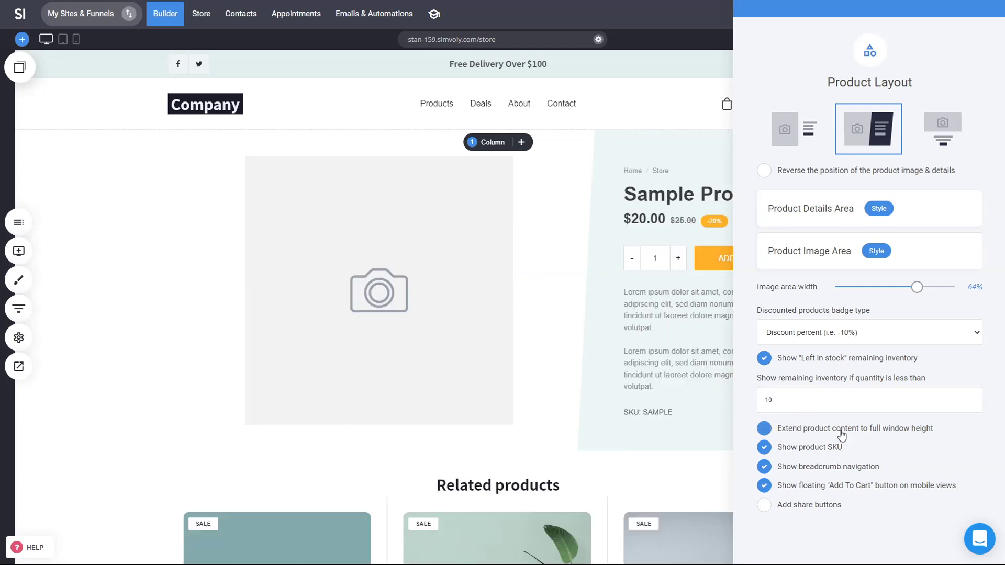
pyautogui.click(834, 511)
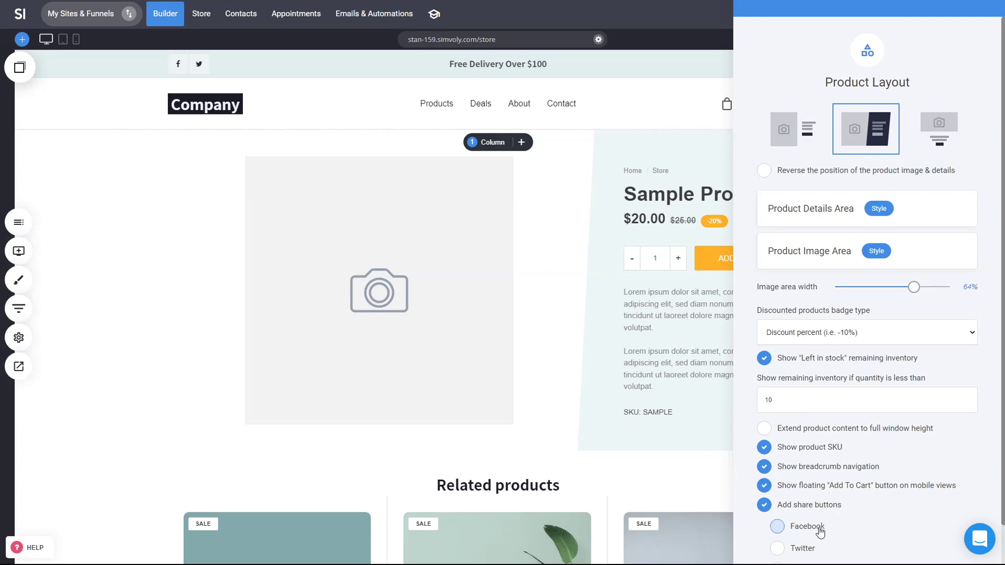
pyautogui.click(819, 530)
# - Reverse the layout so details sit on the left, with image area width at 62%
pyautogui.click(841, 173)
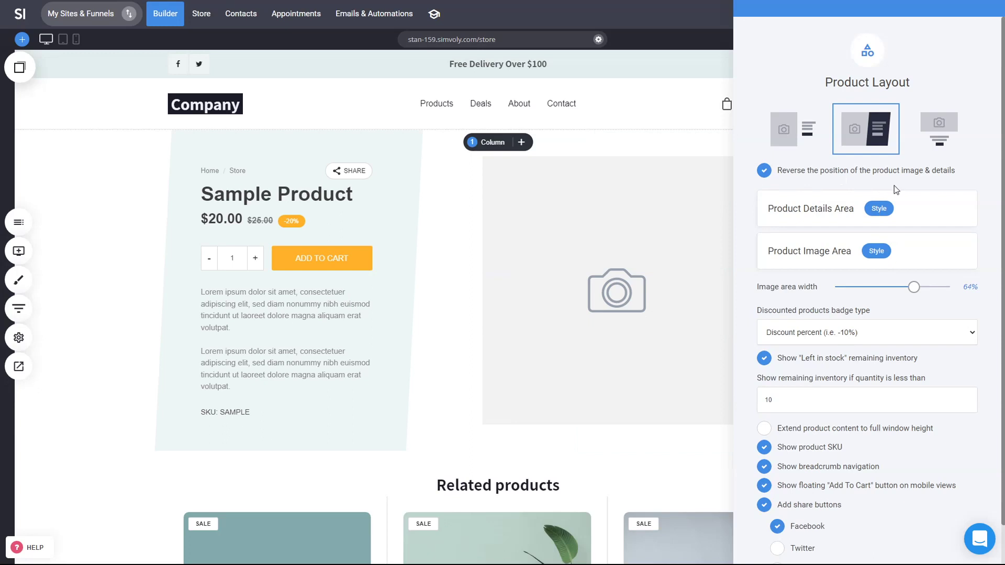
pyautogui.click(912, 287)
pyautogui.moveTo(913, 292); pyautogui.dragTo(911, 291)
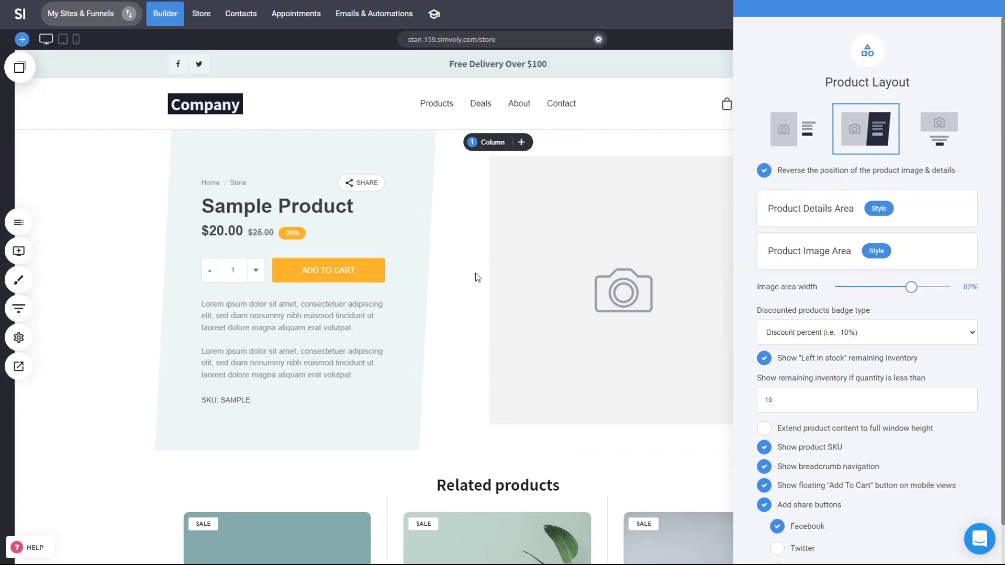
# - Set the Product Details Area background color to near-black 1F1F1F
pyautogui.click(883, 209)
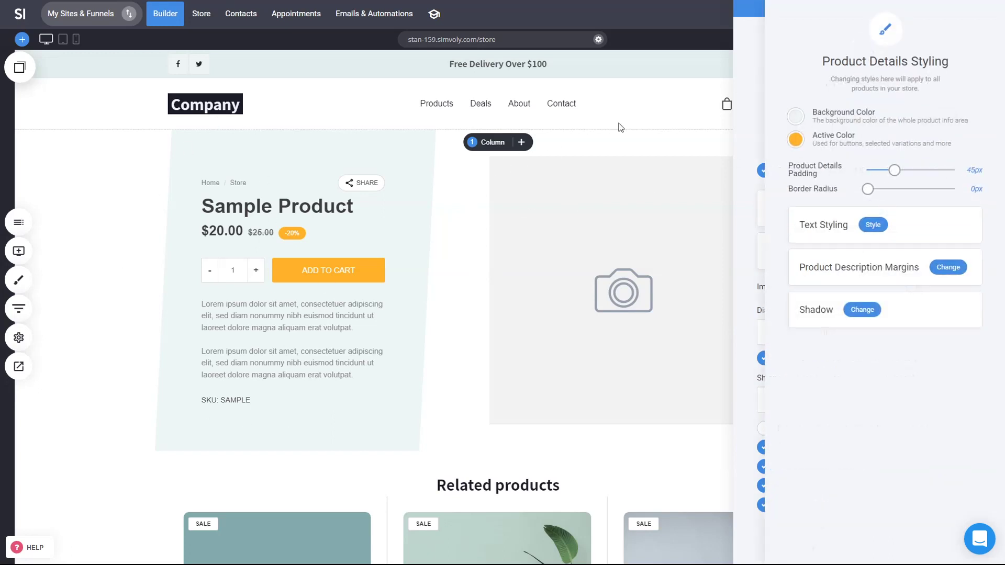
pyautogui.click(795, 116)
pyautogui.click(796, 208)
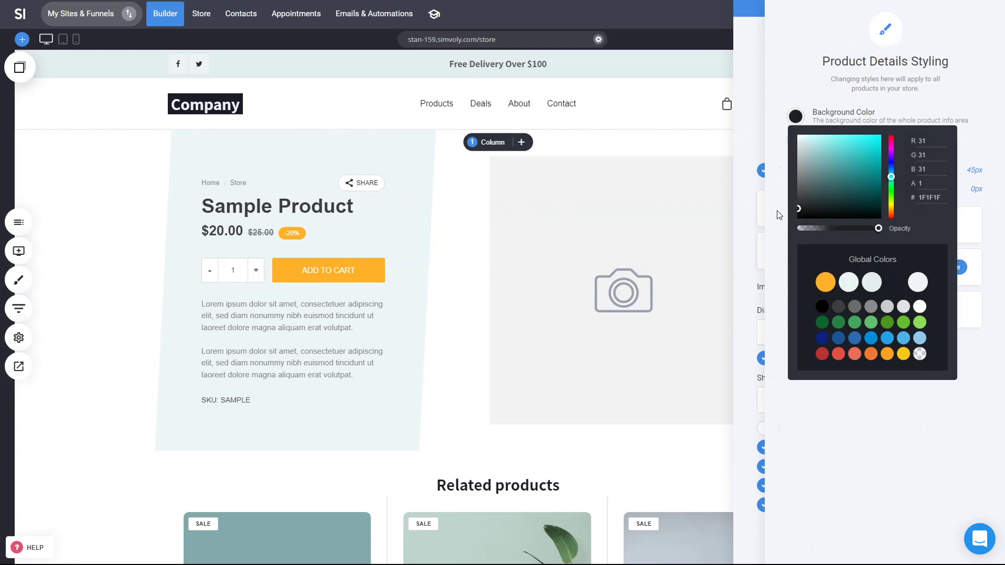
pyautogui.click(780, 214)
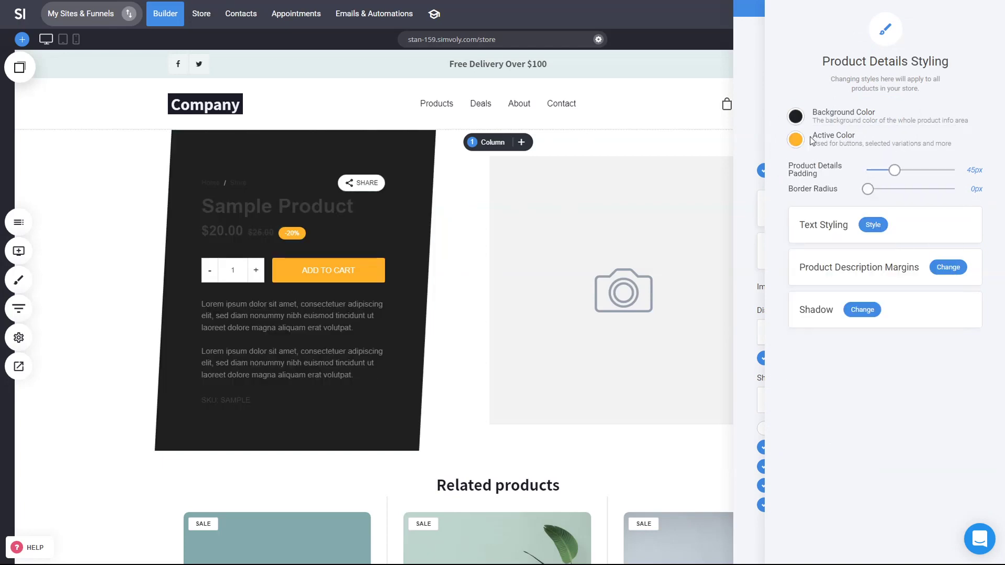
# - In the details text styling, make the product title and price white
pyautogui.click(871, 224)
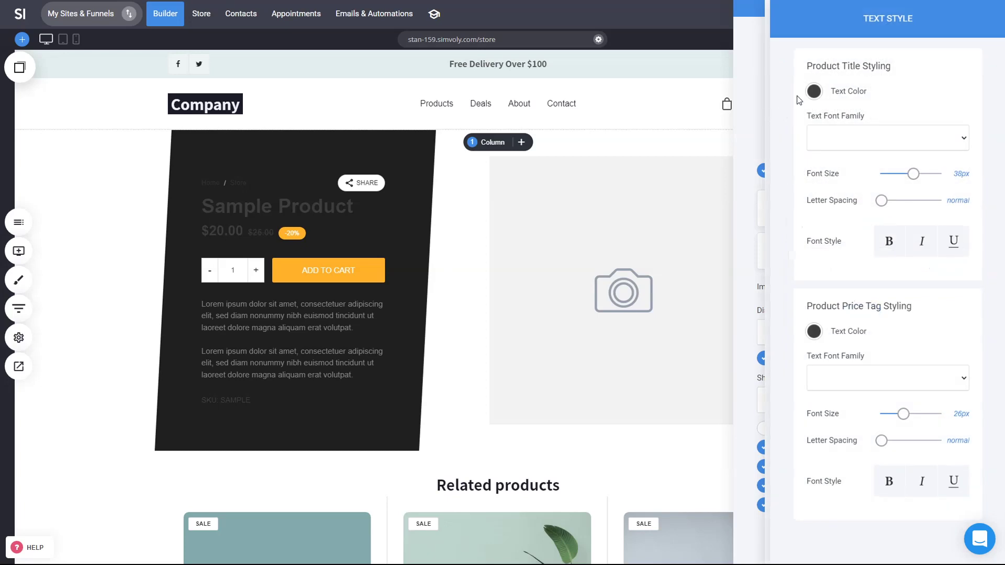
pyautogui.click(813, 93)
pyautogui.click(803, 191)
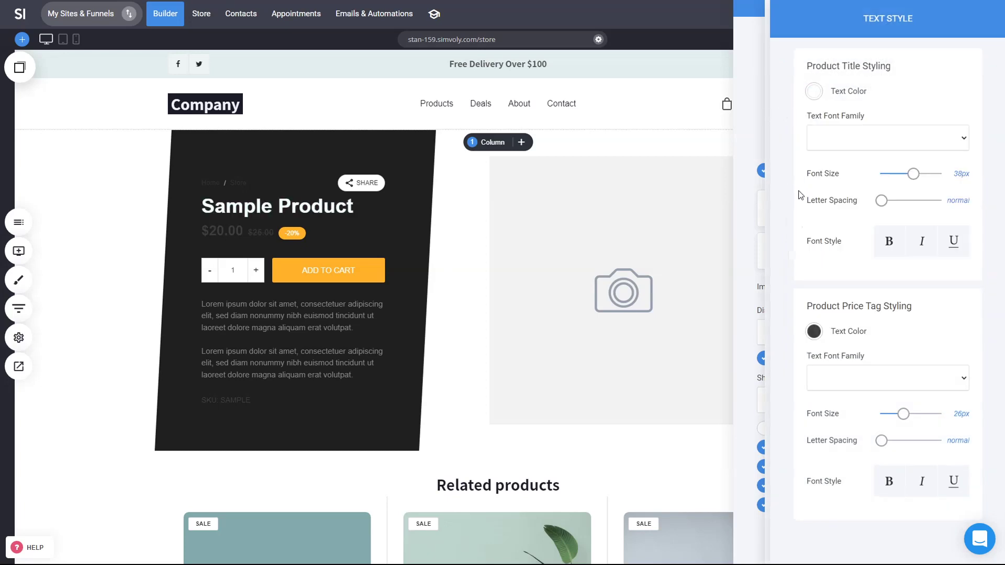
pyautogui.click(814, 330)
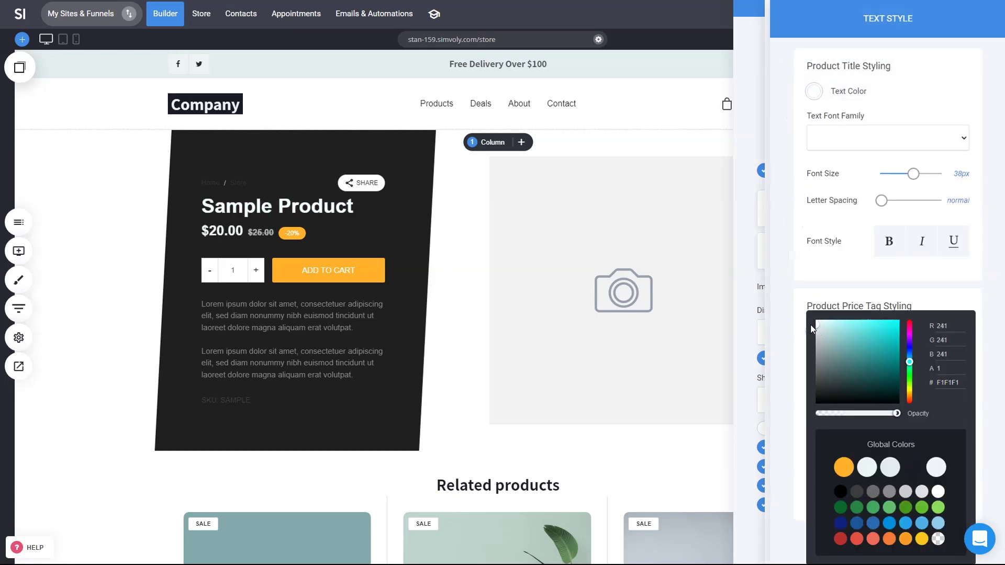
pyautogui.click(786, 291)
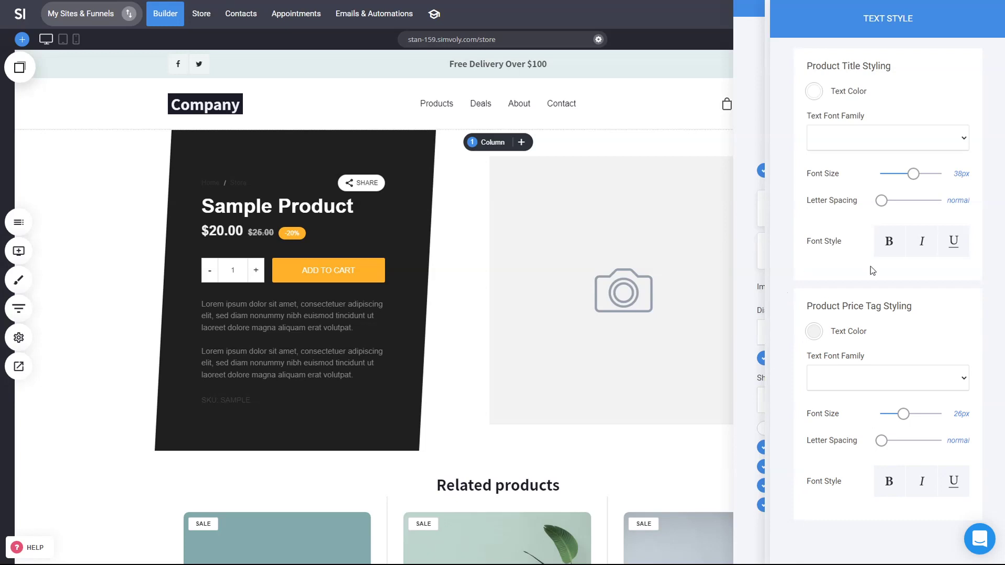
pyautogui.click(749, 293)
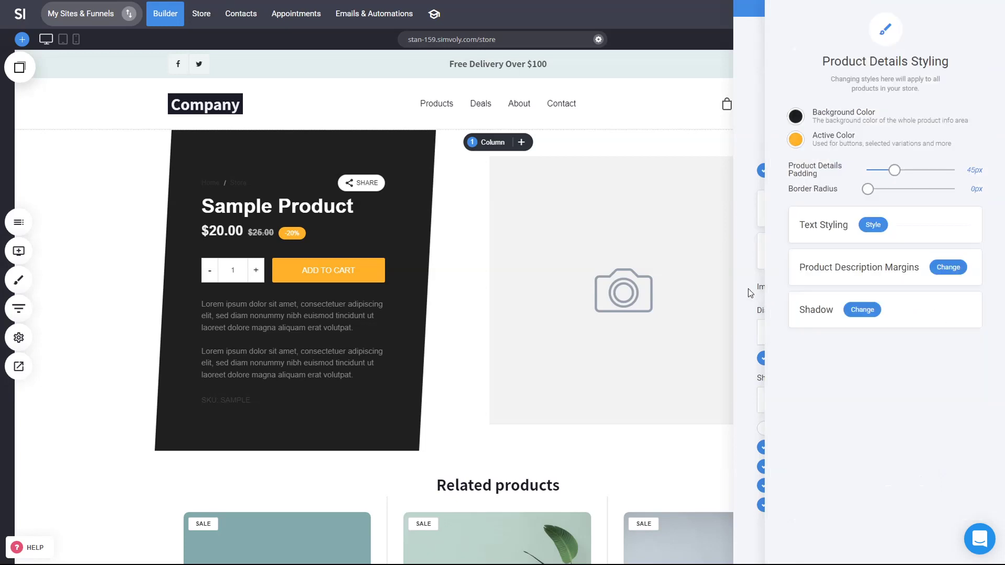
# - Adjust the description margins and set the details area to 60px padding, 0px corner radius
pyautogui.click(948, 268)
pyautogui.moveTo(913, 197); pyautogui.dragTo(913, 232)
pyautogui.moveTo(912, 171)
pyautogui.mouseDown()
pyautogui.moveTo(938, 171)
pyautogui.moveTo(903, 176)
pyautogui.mouseUp()
pyautogui.click(739, 191)
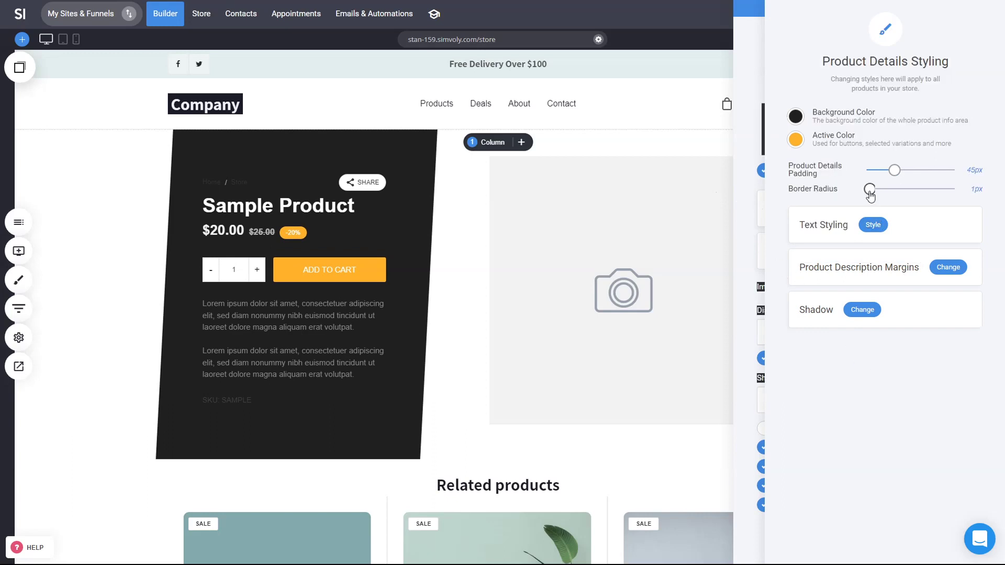
pyautogui.moveTo(867, 190)
pyautogui.mouseDown()
pyautogui.moveTo(921, 196)
pyautogui.moveTo(891, 191)
pyautogui.moveTo(911, 173)
pyautogui.moveTo(863, 190)
pyautogui.mouseUp()
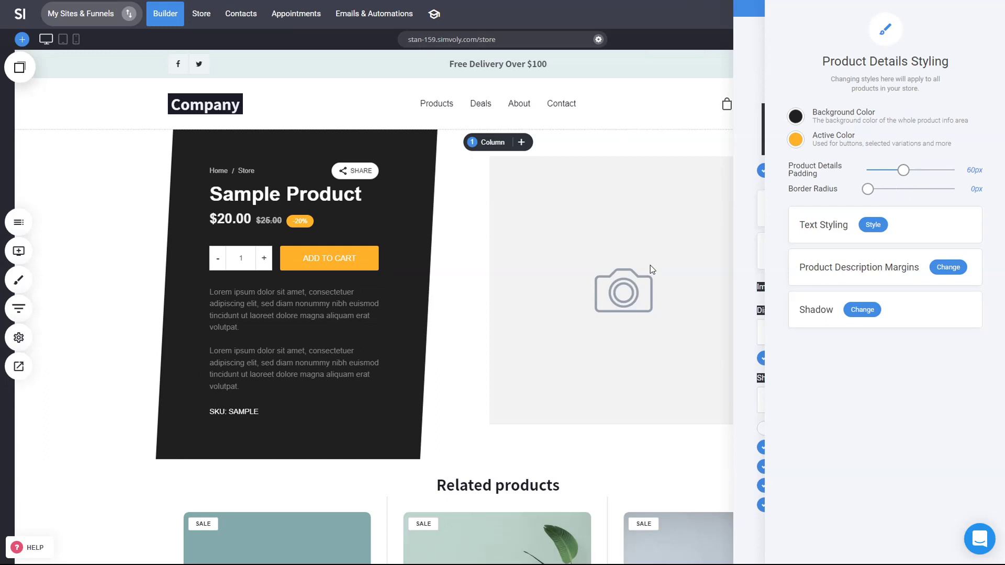
# - Make the product image area background transparent
pyautogui.click(735, 232)
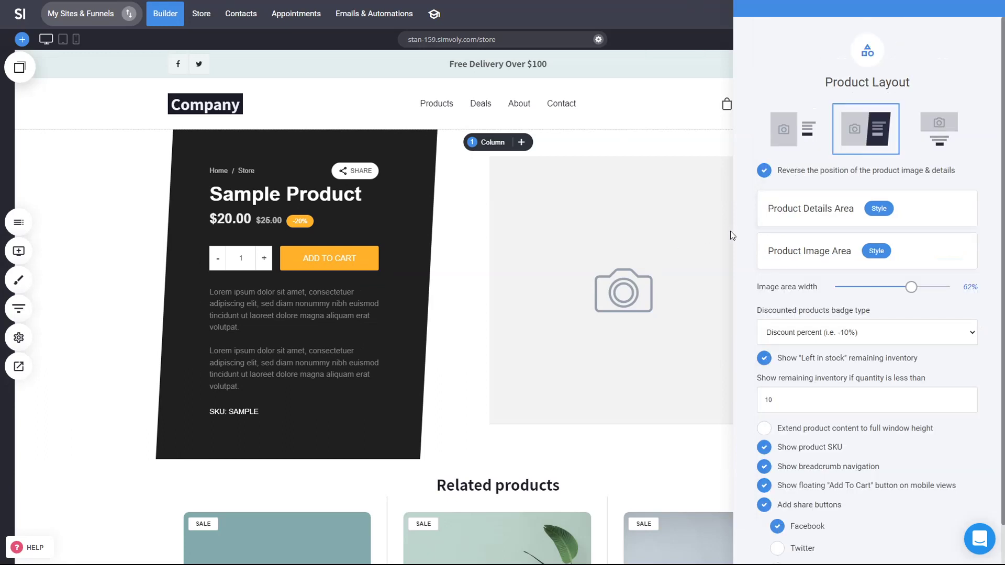
pyautogui.click(873, 256)
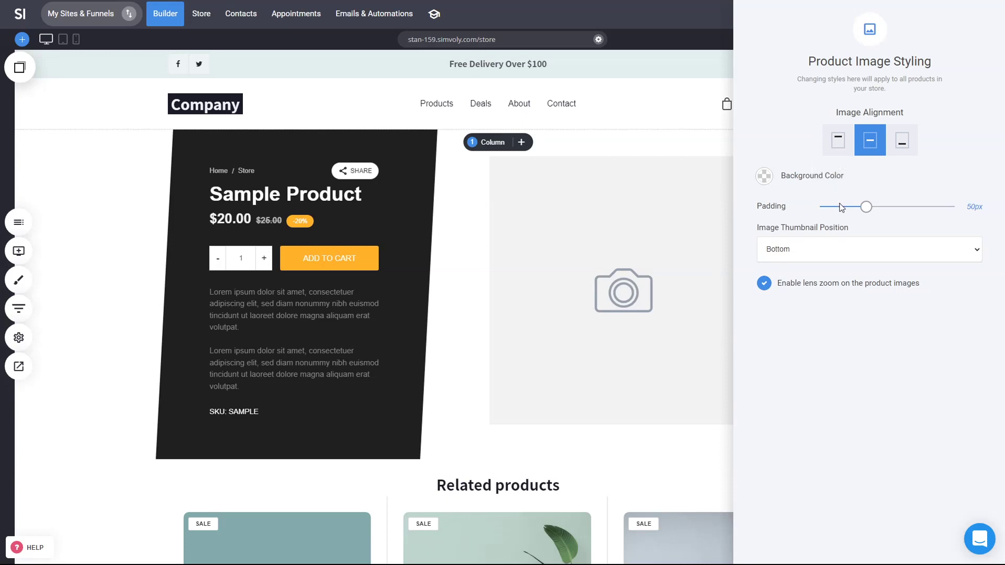
pyautogui.click(764, 176)
pyautogui.click(804, 206)
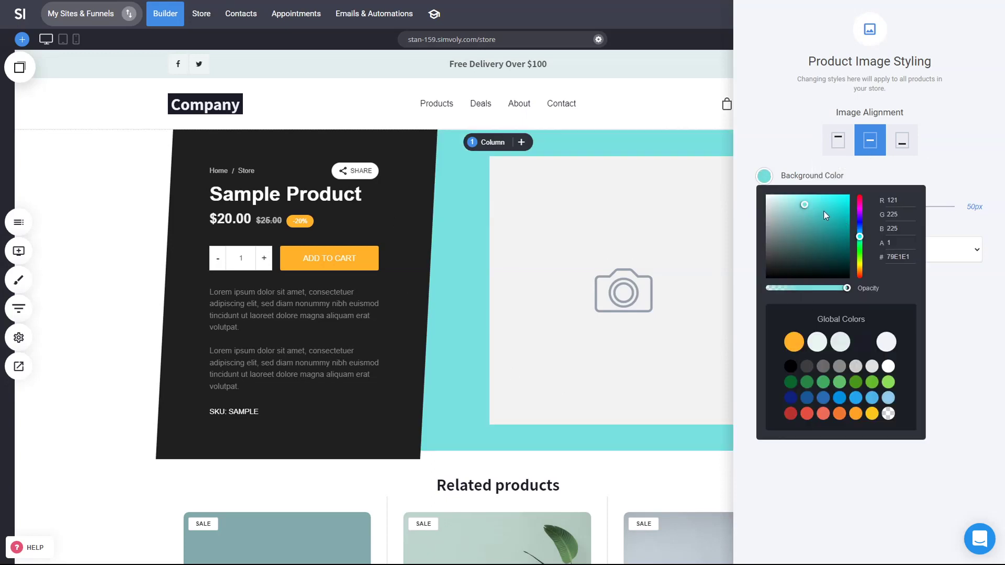
pyautogui.click(888, 414)
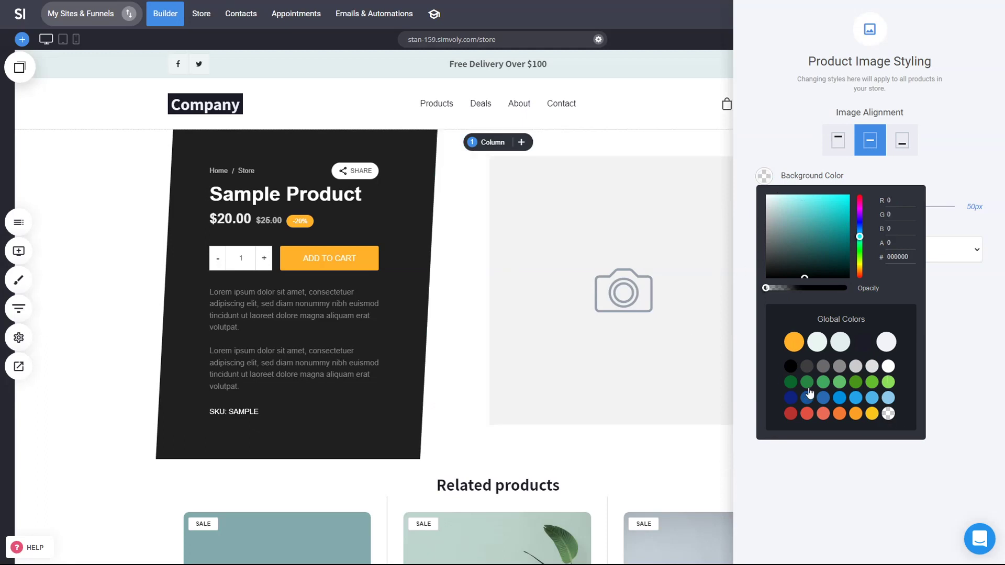
pyautogui.click(793, 470)
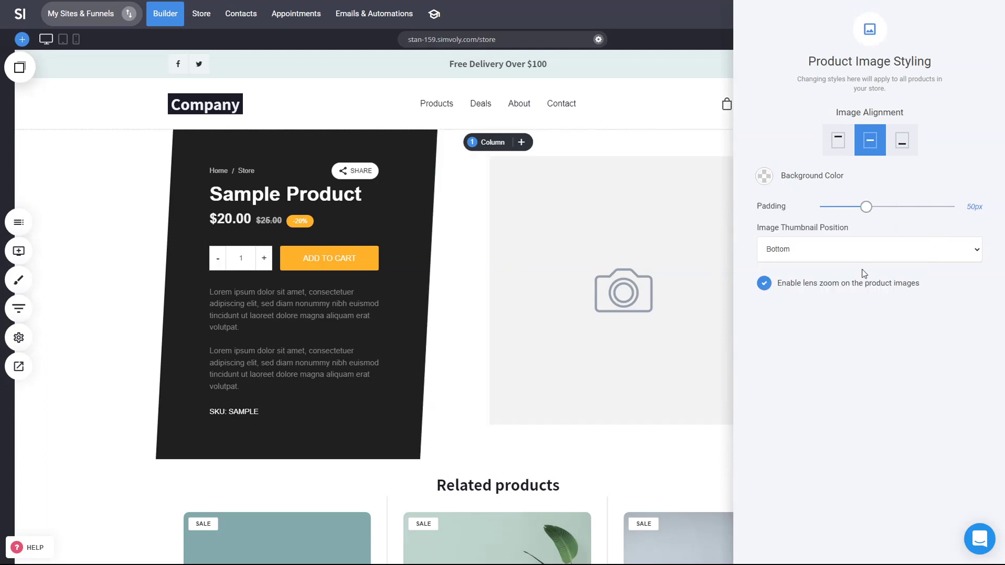
# - Keep the image thumbnails positioned at the bottom, below the main image
pyautogui.click(846, 253)
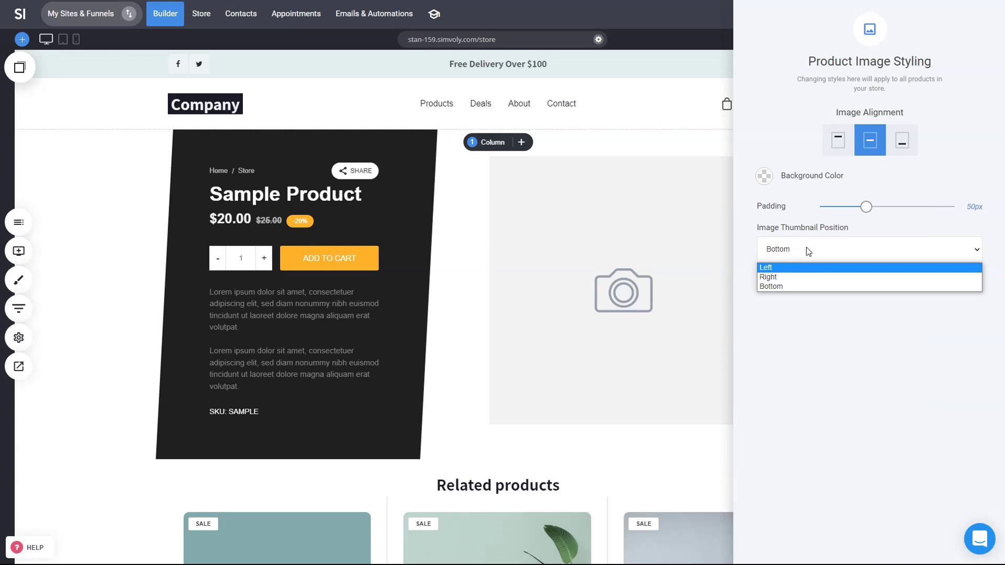
pyautogui.click(802, 286)
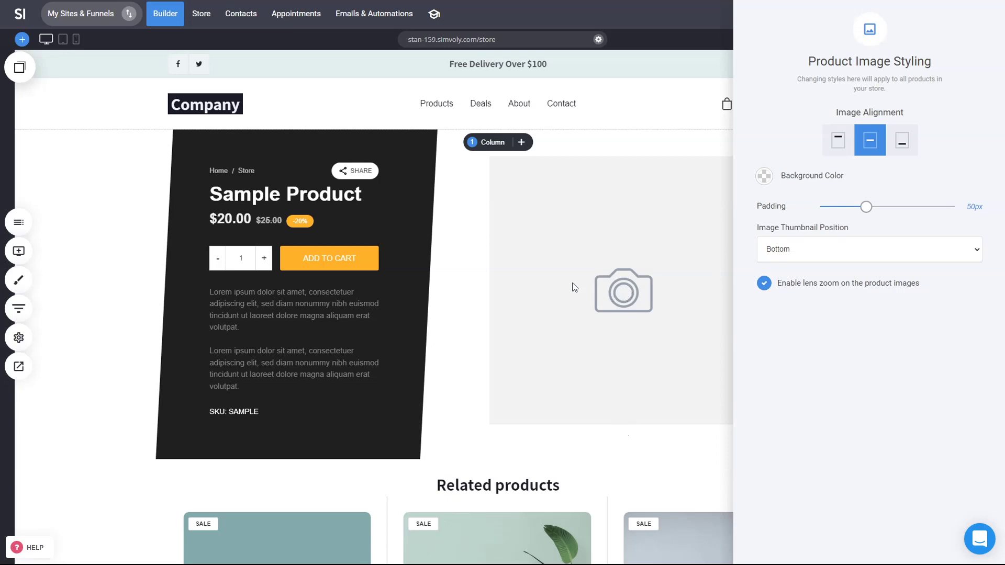
pyautogui.click(582, 301)
# - Save the template and preview the Product Two page
pyautogui.press('Escape')
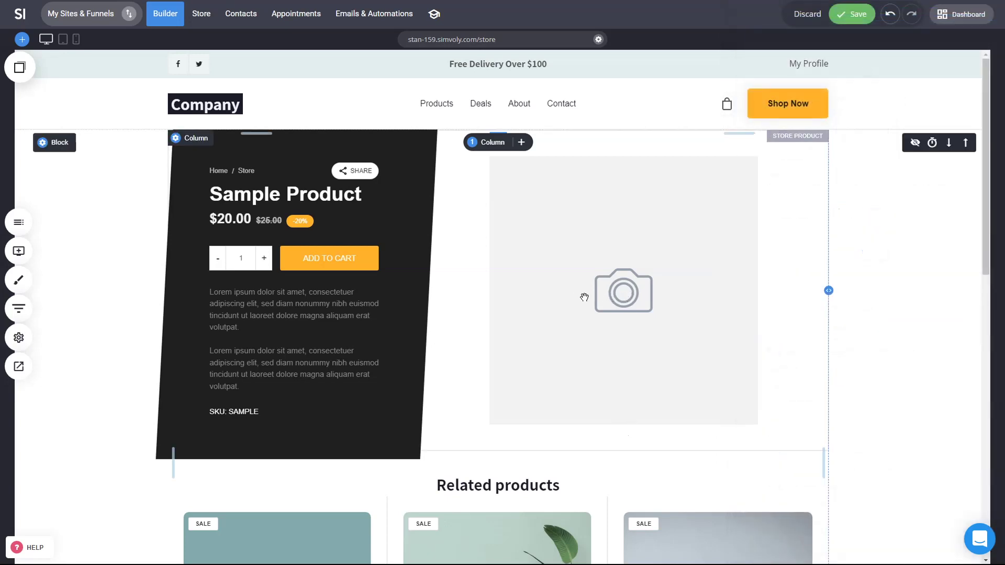
pyautogui.click(852, 17)
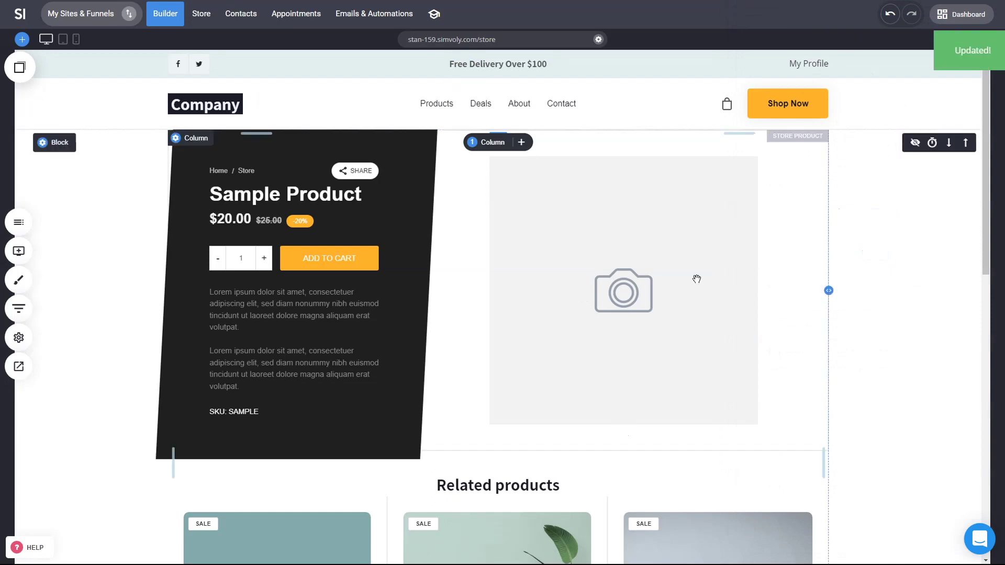
pyautogui.click(18, 369)
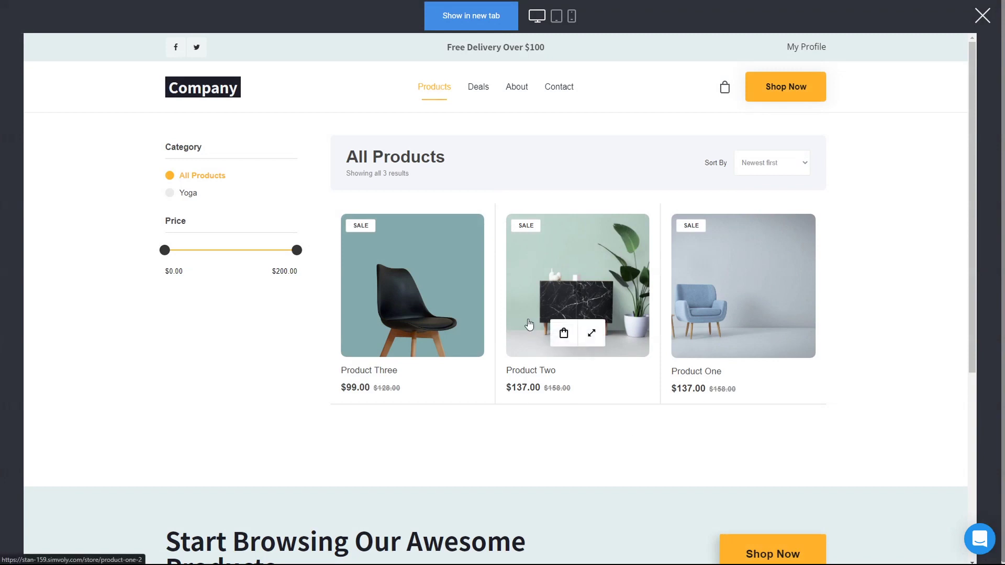
pyautogui.click(616, 252)
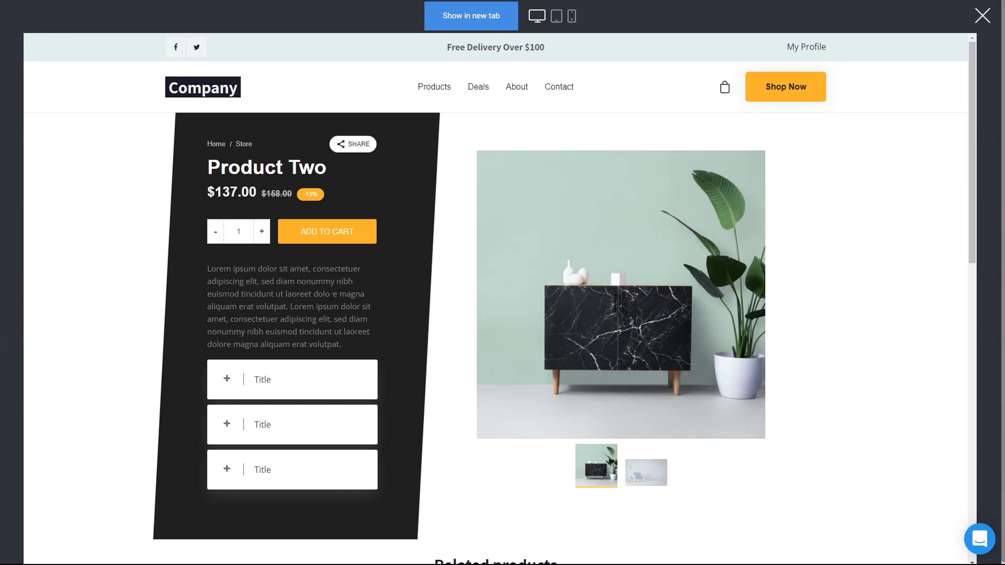
# - Test Product Two's photo thumbnails and Title accordion, then close the preview
pyautogui.click(655, 479)
pyautogui.click(596, 435)
pyautogui.click(261, 384)
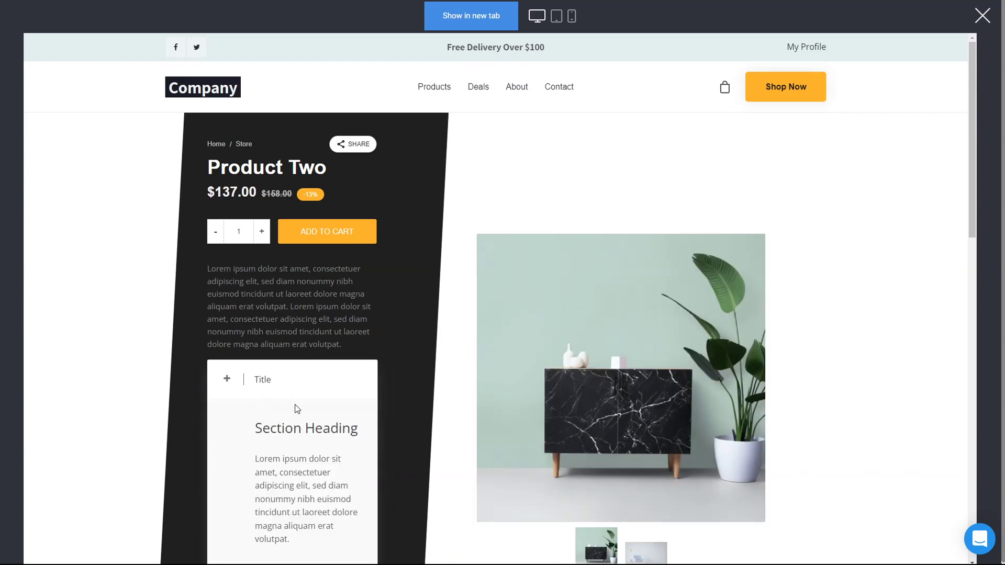
pyautogui.click(294, 382)
pyautogui.scroll(-4, 329, 382)
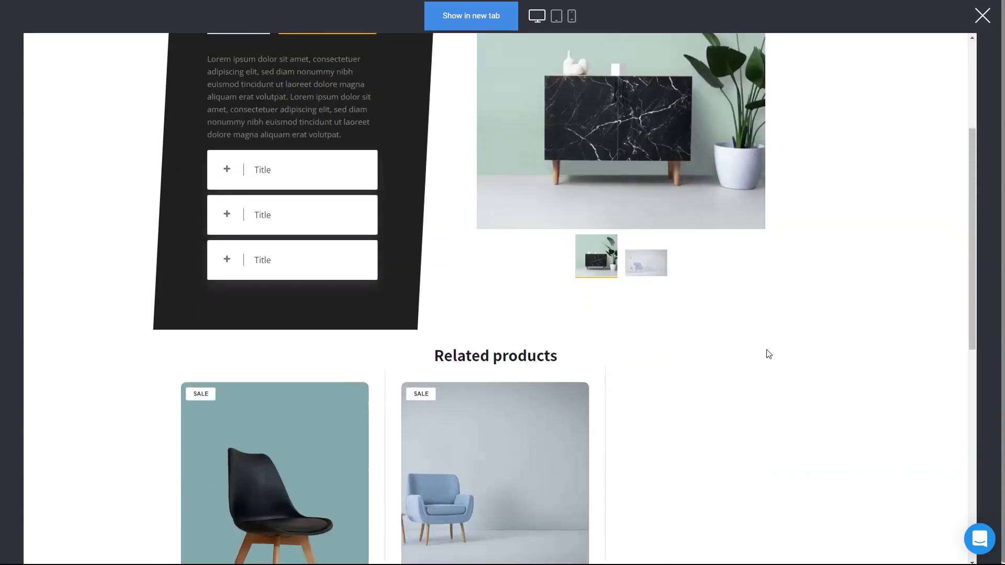
pyautogui.scroll(-3, 352, 453)
pyautogui.scroll(6, 733, 361)
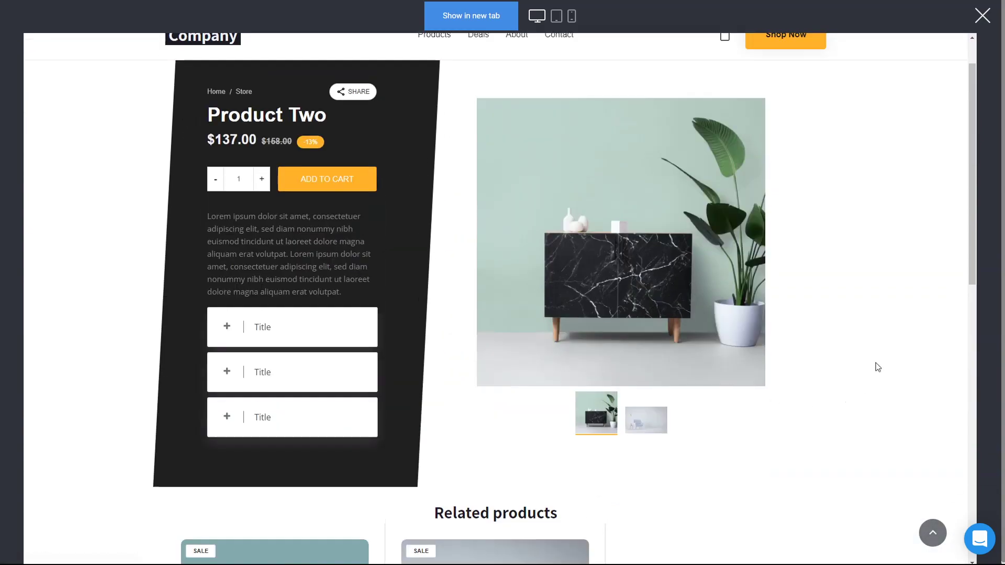
pyautogui.click(982, 15)
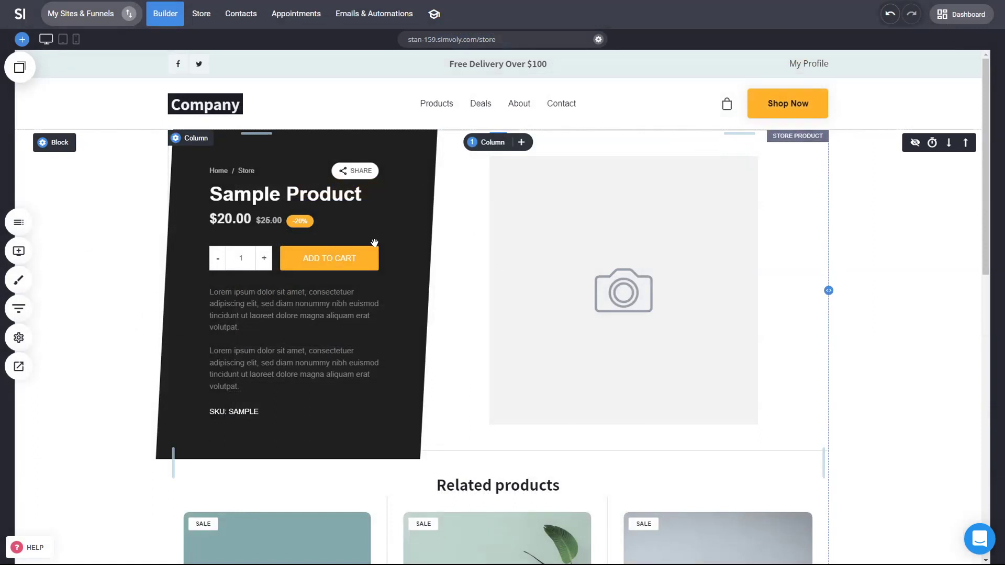
# - Give the product section's container a light gray E9EBEF background
pyautogui.click(58, 143)
pyautogui.click(817, 150)
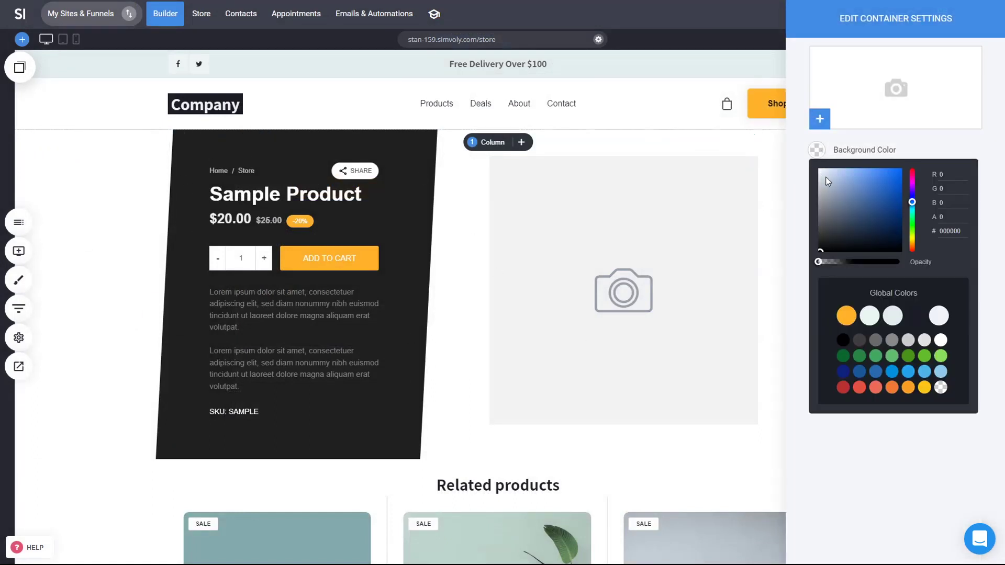
pyautogui.moveTo(822, 175); pyautogui.dragTo(820, 174)
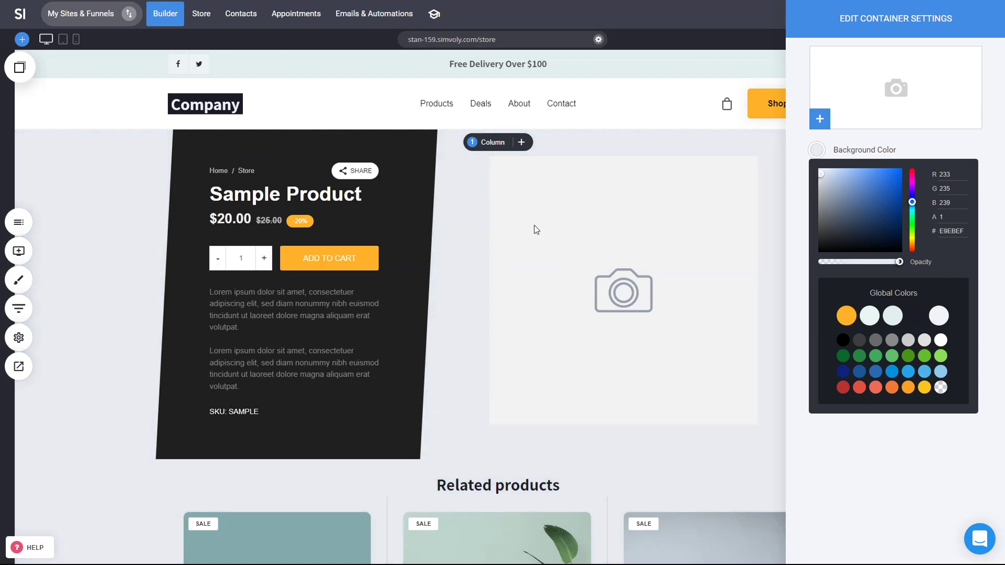
pyautogui.click(537, 246)
# - Increase the top padding above the Related products heading to 92px
pyautogui.scroll(-5, 852, 350)
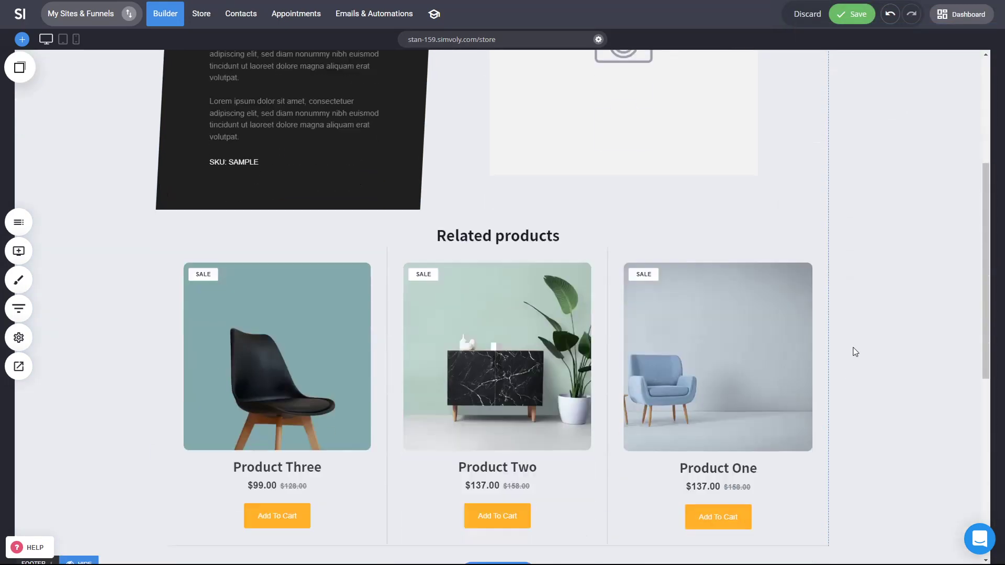
pyautogui.moveTo(498, 201); pyautogui.dragTo(498, 226)
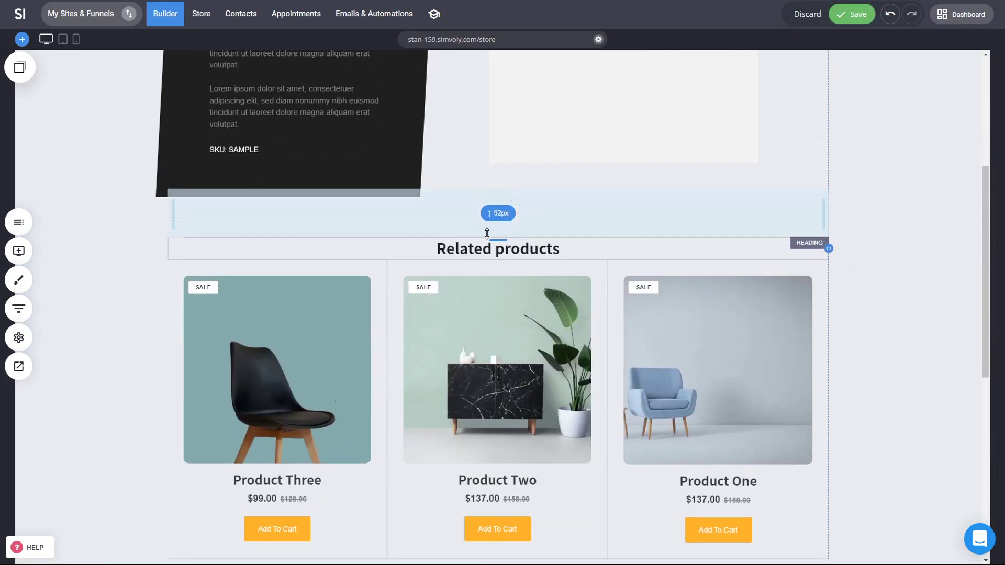
pyautogui.scroll(-4, 460, 267)
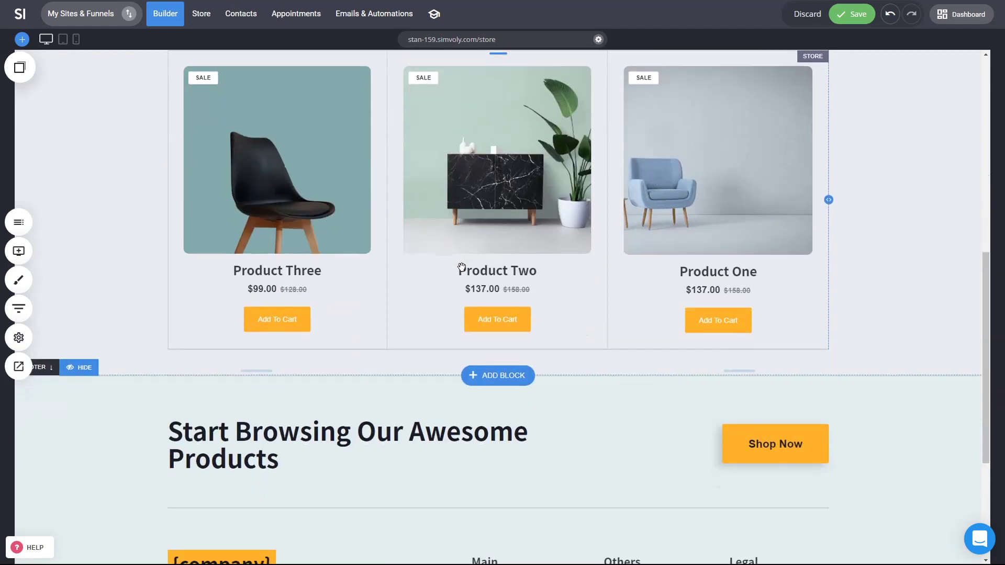
pyautogui.scroll(6, 486, 314)
pyautogui.click(18, 251)
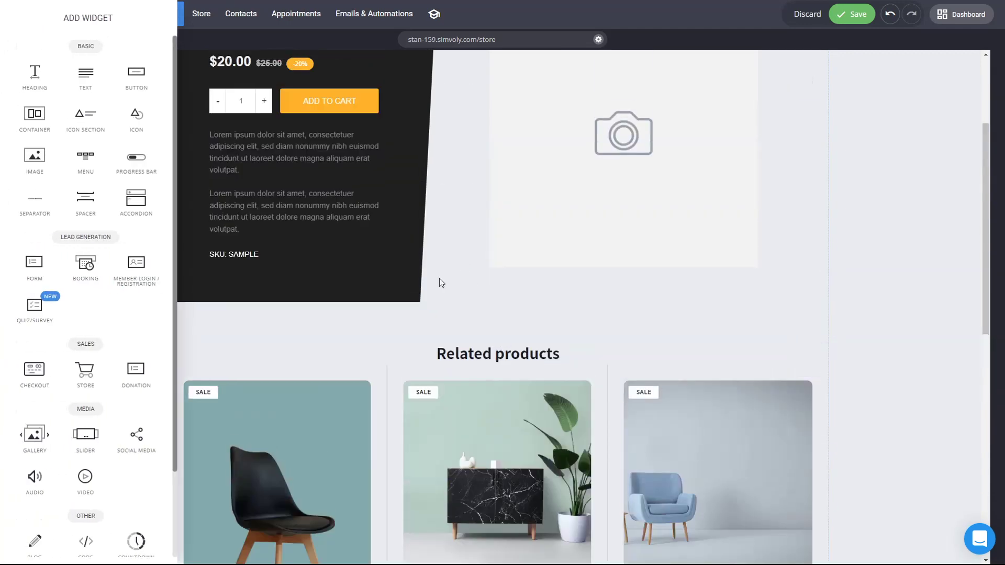
pyautogui.click(447, 340)
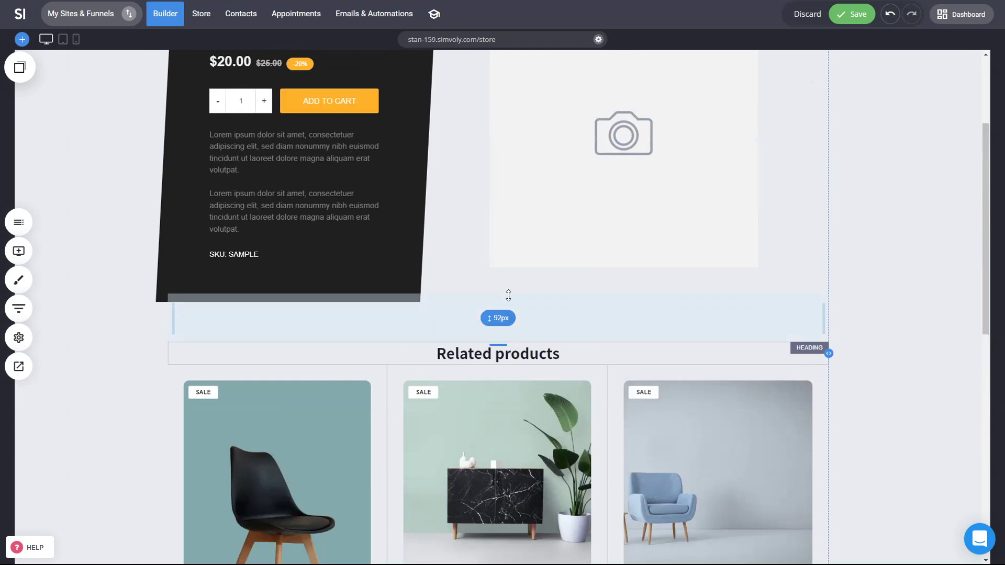
pyautogui.scroll(3, 537, 305)
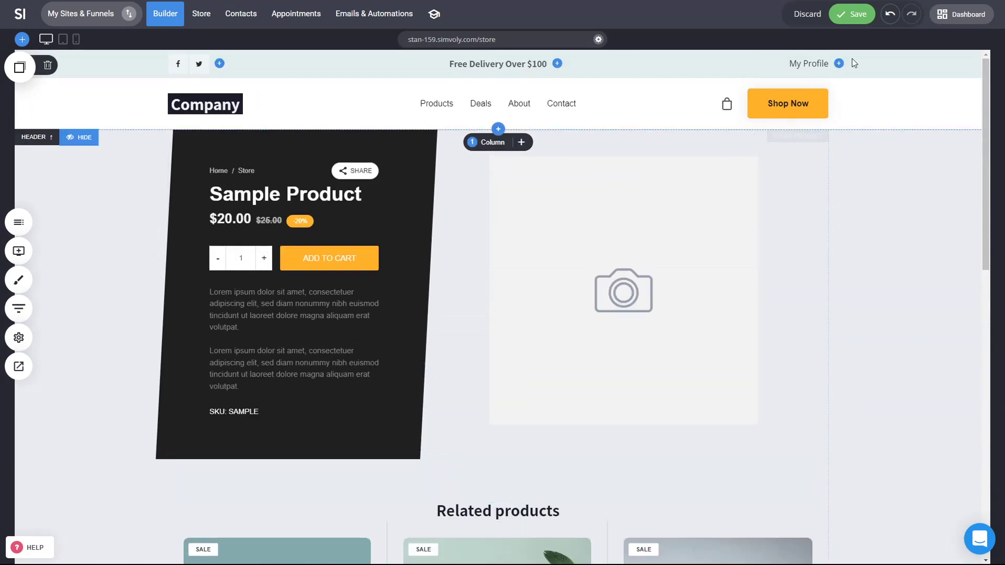
# - Save the template, preview and scroll through the Product Three page, then close the preview
pyautogui.click(864, 20)
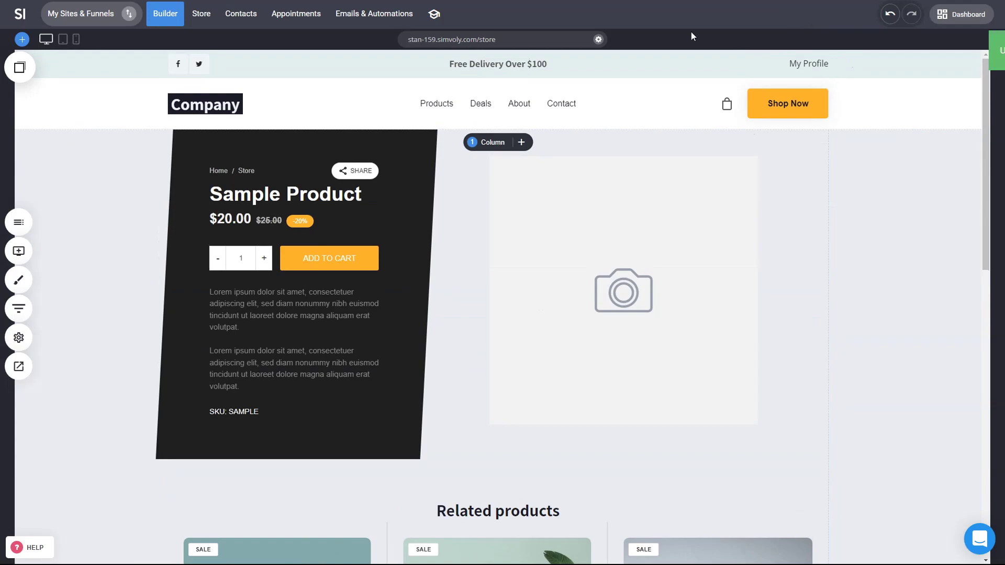
pyautogui.click(18, 366)
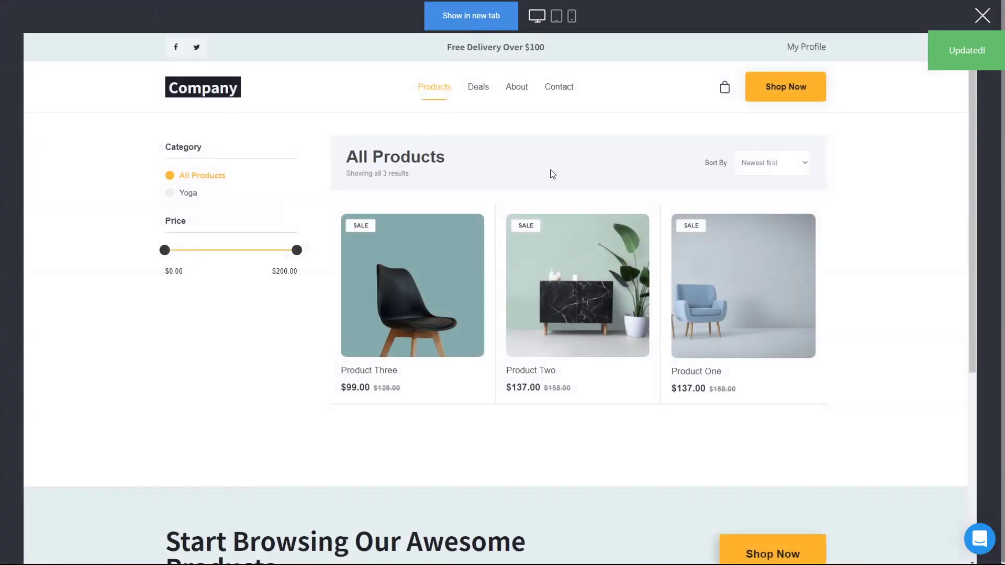
pyautogui.click(423, 248)
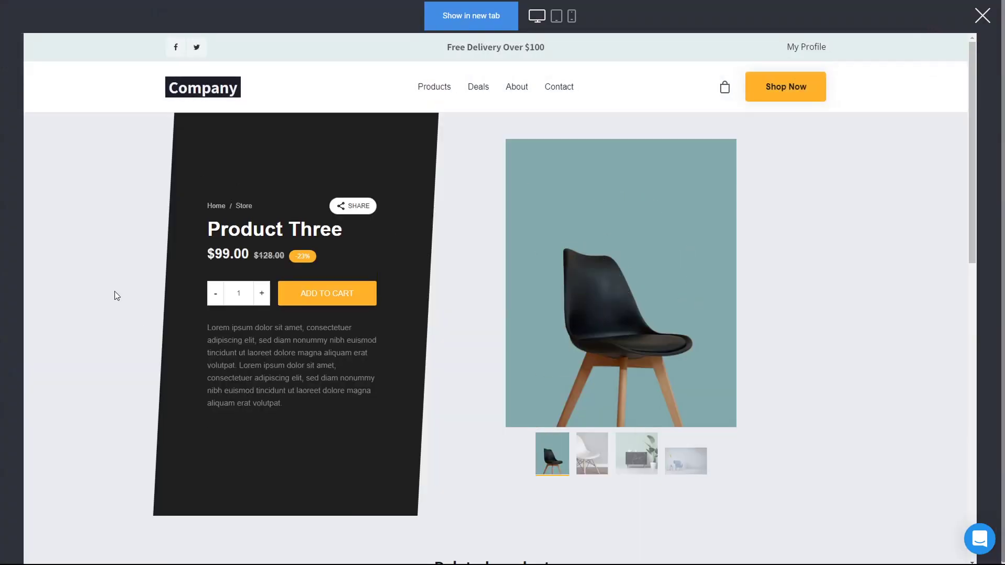
pyautogui.scroll(-5, 837, 332)
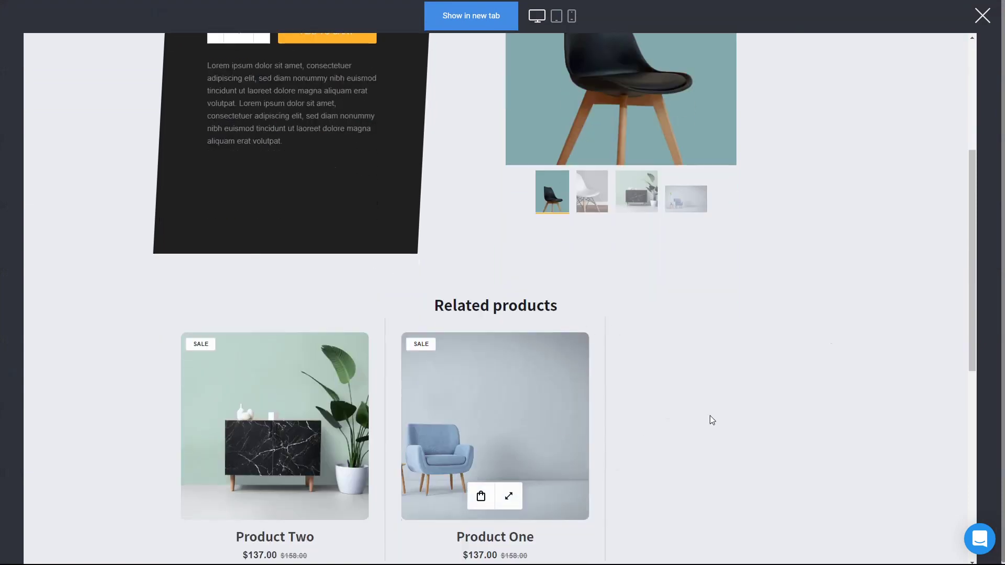
pyautogui.scroll(-4, 800, 406)
pyautogui.scroll(9, 825, 392)
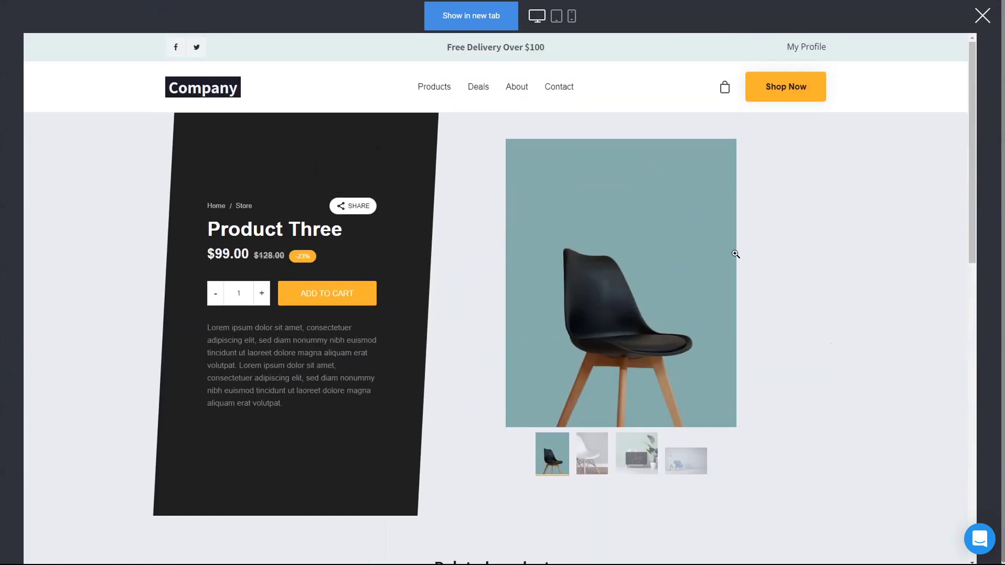
pyautogui.click(981, 20)
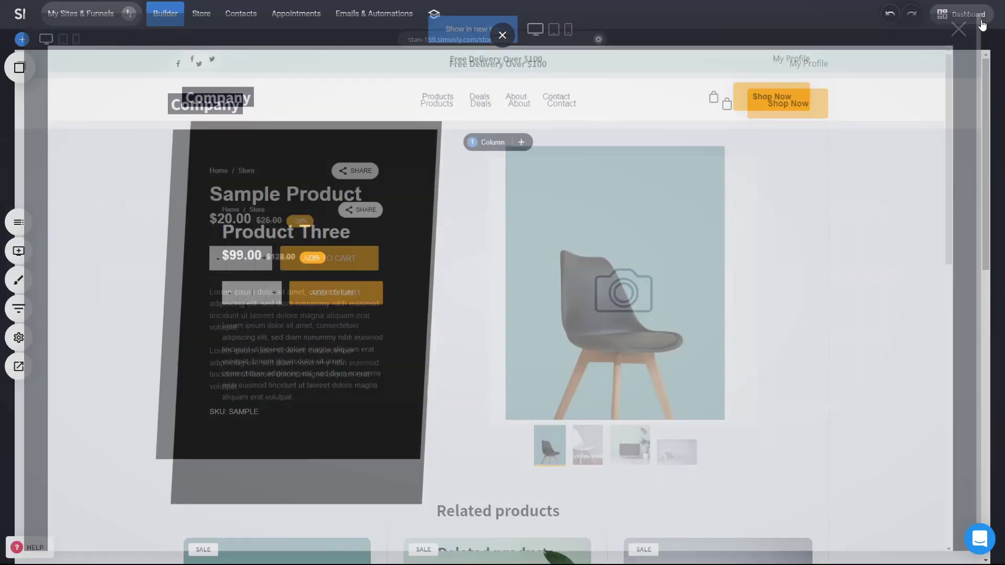